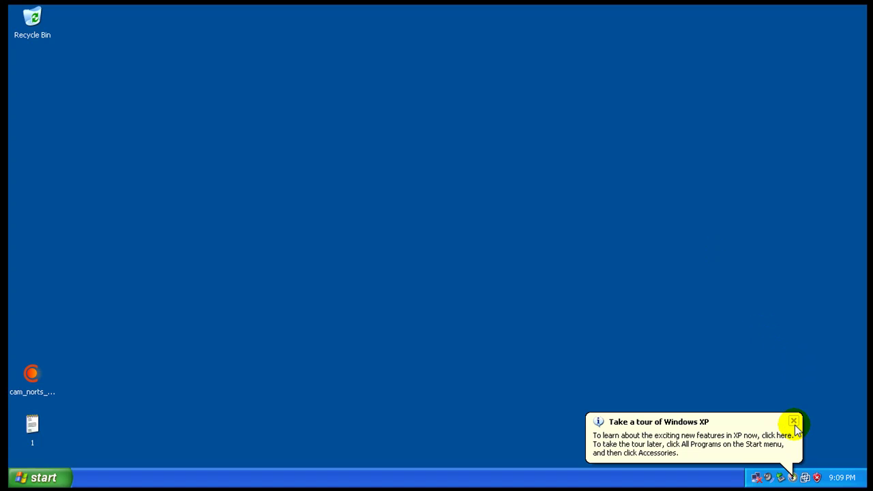
# Dismiss the Windows XP tour notice and review the cam_norts_setup file's summary, compatibility, version and general properties
pyautogui.click(793, 421)
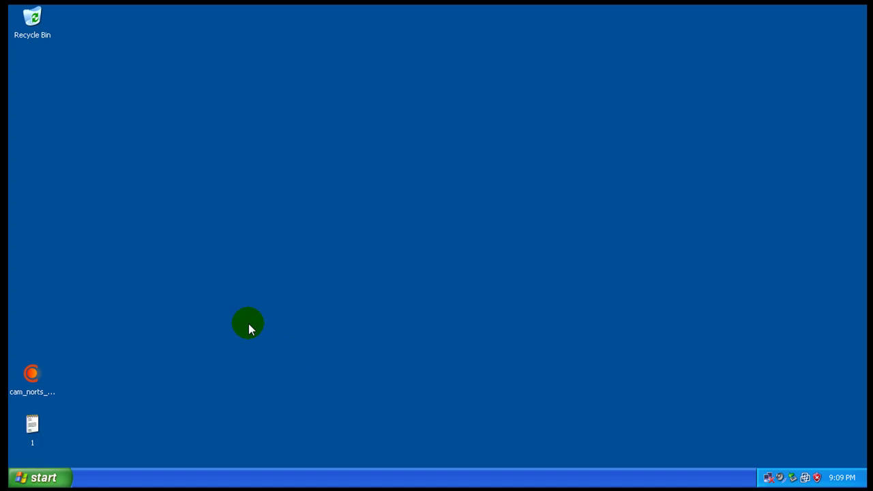
pyautogui.rightClick(34, 379)
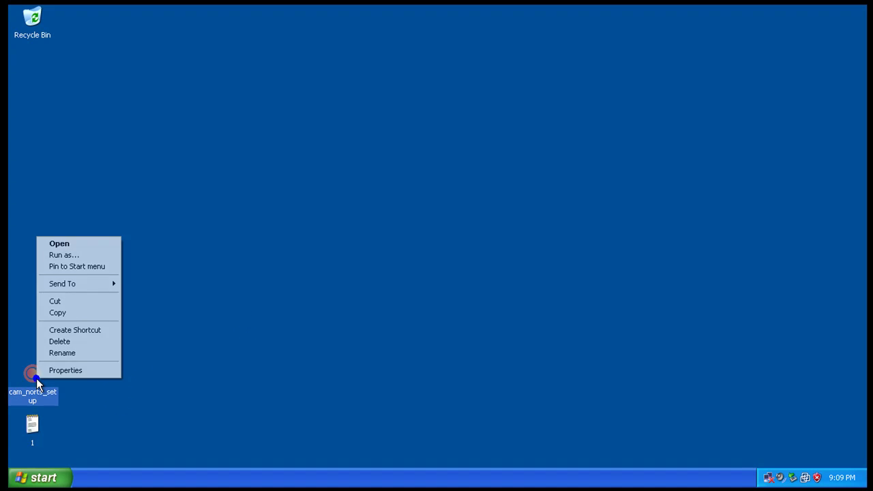
pyautogui.click(68, 370)
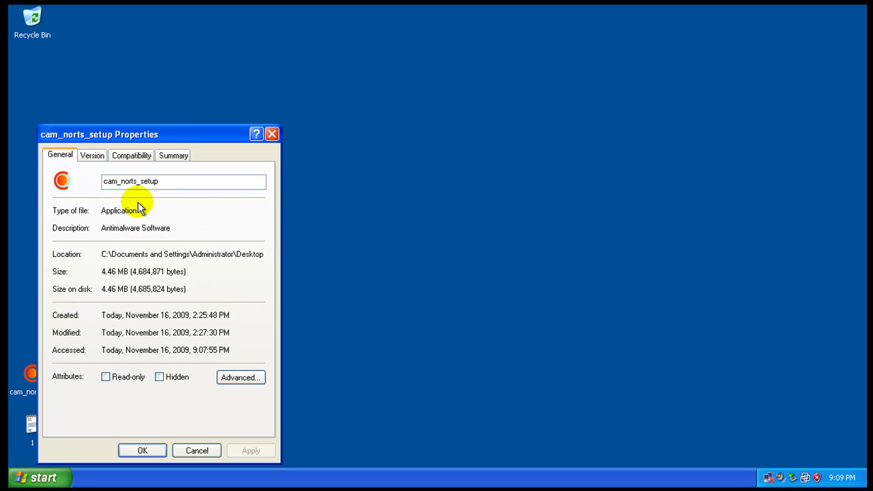
pyautogui.click(175, 155)
pyautogui.click(135, 153)
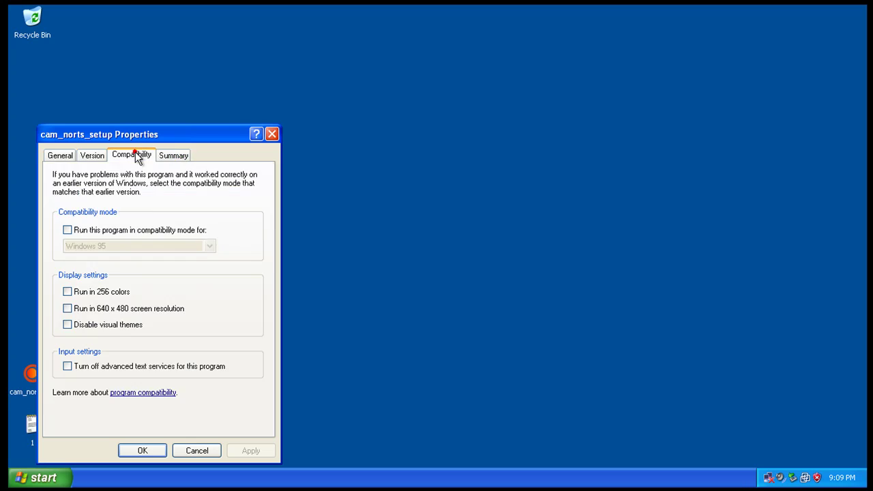
pyautogui.click(89, 155)
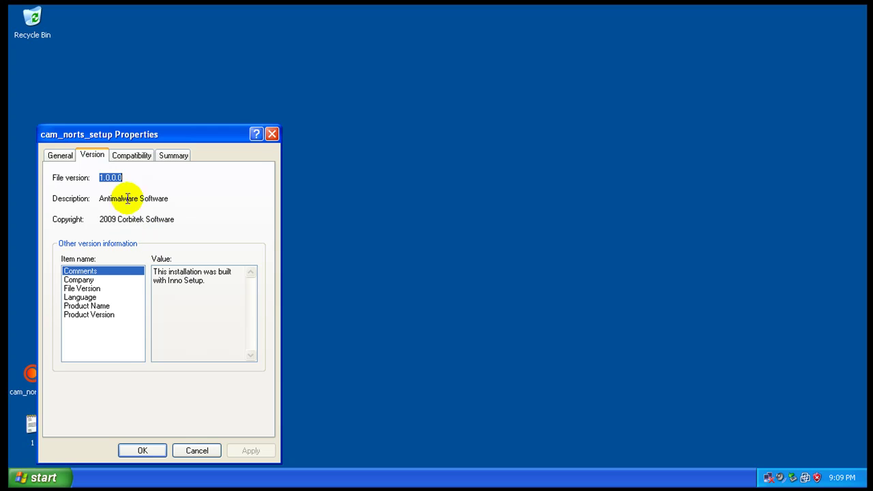
pyautogui.click(60, 156)
pyautogui.moveTo(229, 136); pyautogui.dragTo(311, 112)
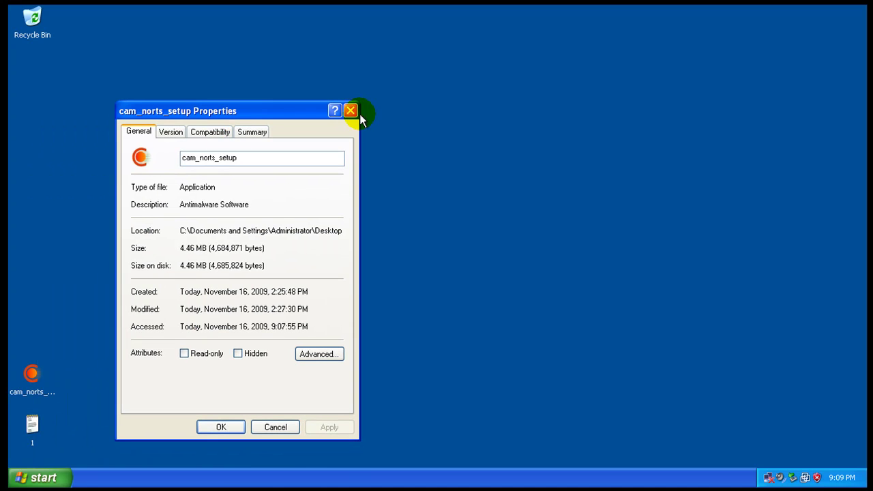
pyautogui.click(352, 111)
pyautogui.click(208, 214)
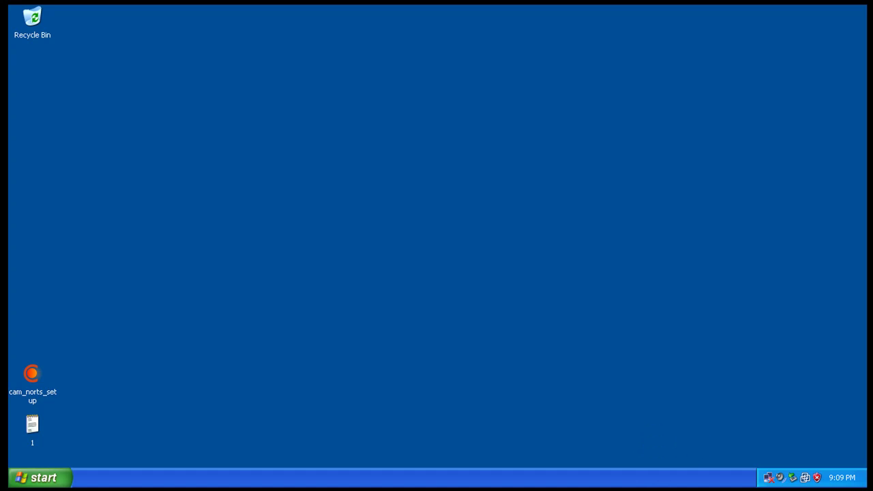
# Inspect the memory usage of the camssrvc.exe process in Task Manager, closing Task Manager when done
pyautogui.moveTo(842, 477)
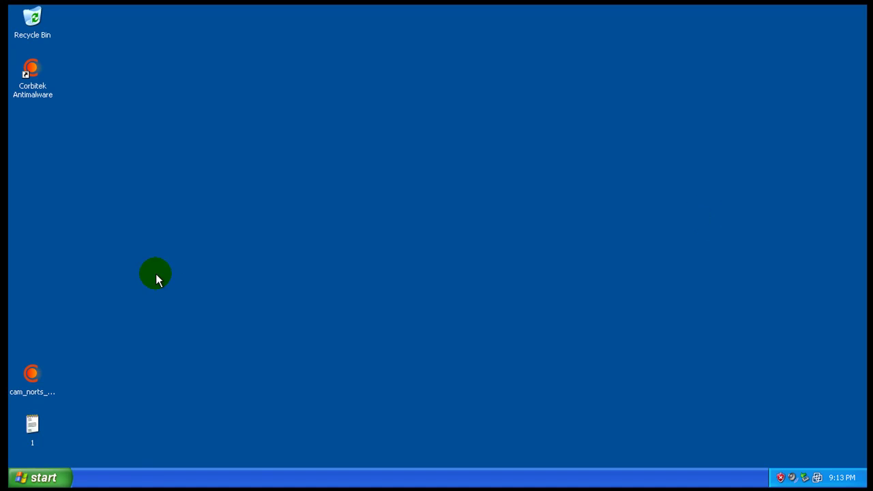
pyautogui.rightClick(151, 475)
pyautogui.click(183, 433)
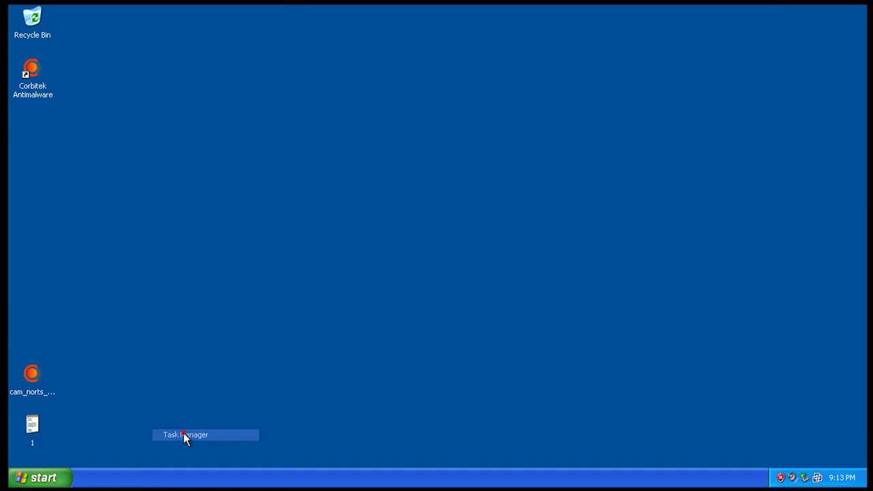
pyautogui.click(66, 103)
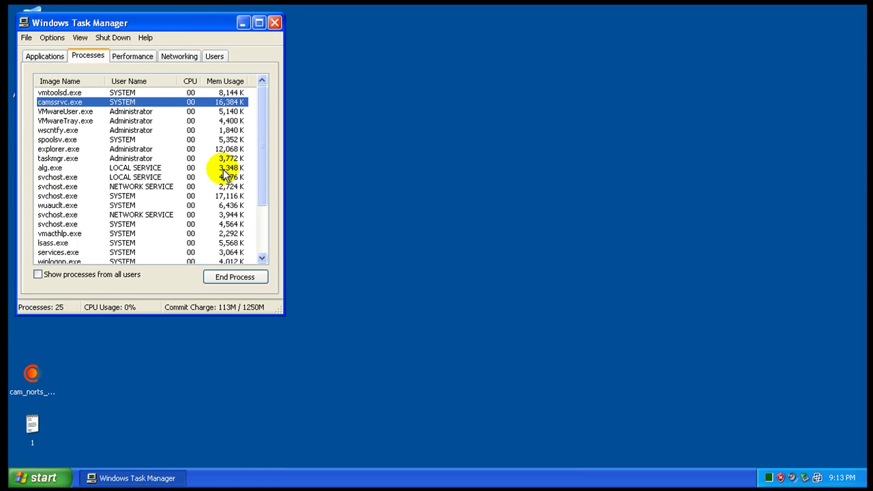
pyautogui.click(274, 23)
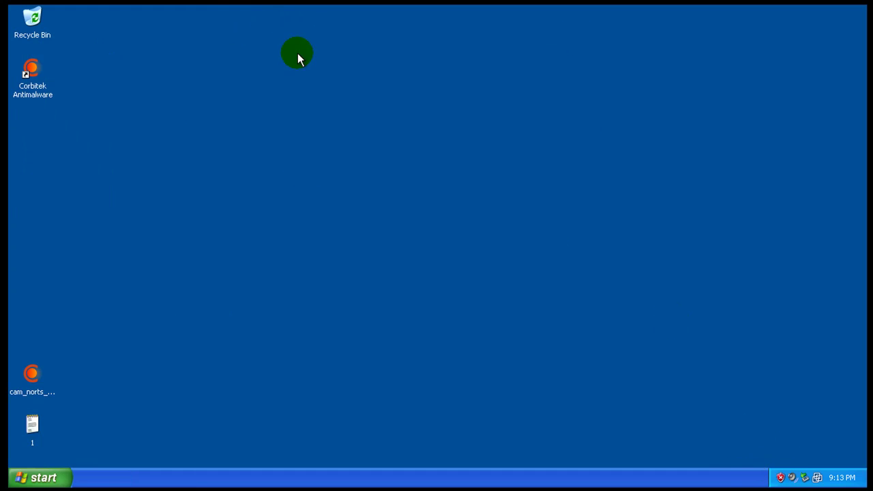
# Open Corbitek Antimalware and look over its scan choices, settings and quarantine section
pyautogui.doubleClick(31, 73)
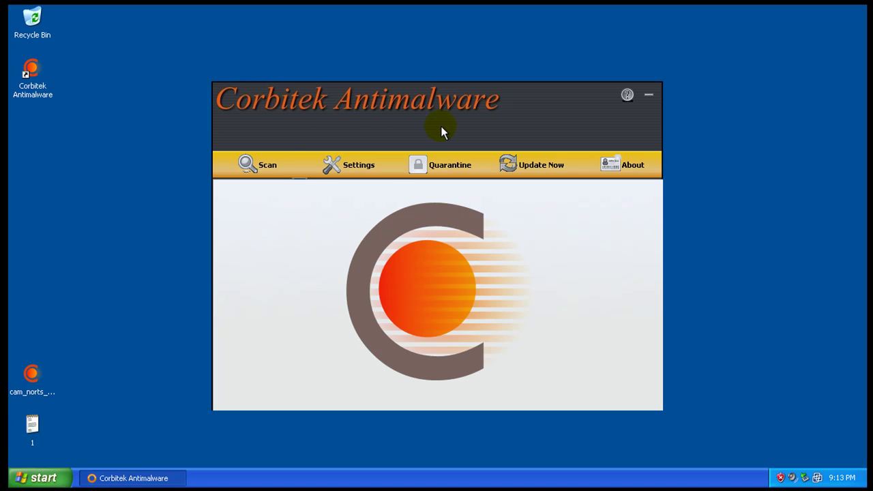
pyautogui.click(264, 168)
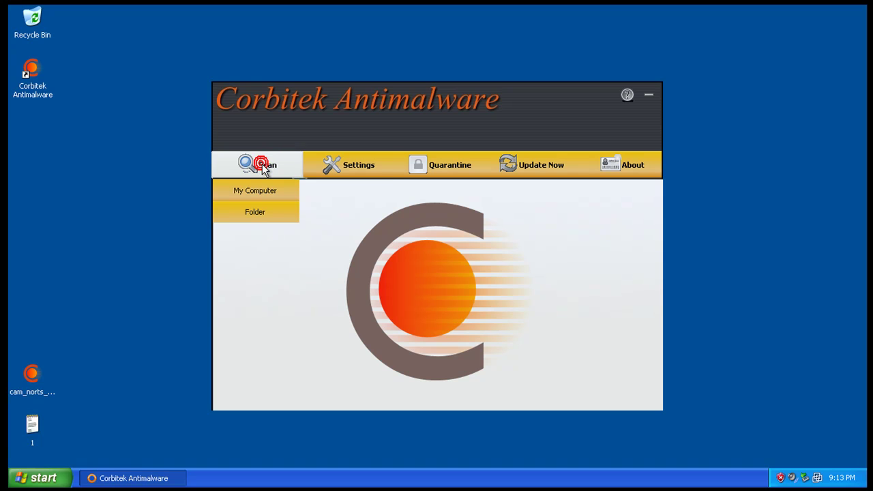
pyautogui.click(350, 164)
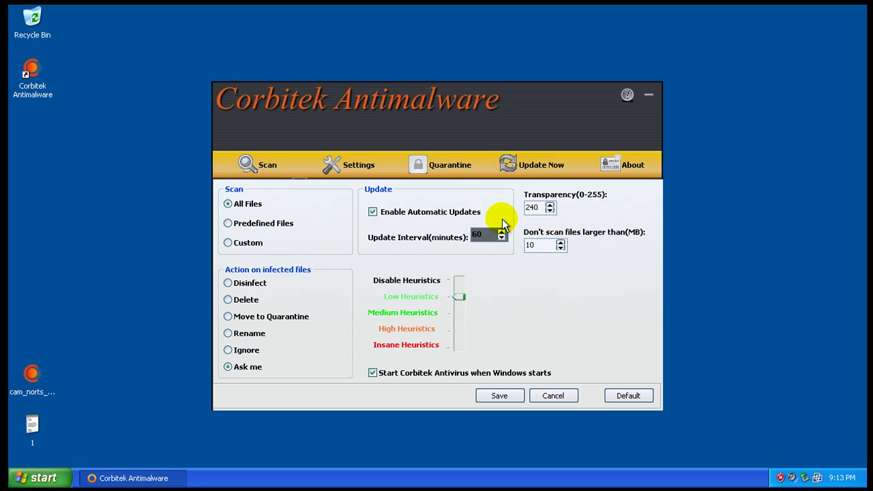
pyautogui.click(450, 167)
pyautogui.click(445, 271)
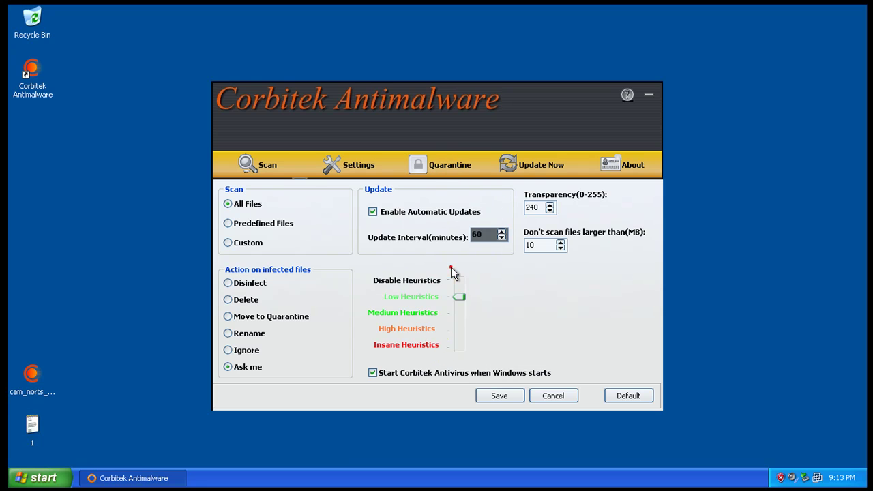
# Run an update check in Corbitek Antimalware, acknowledge its completion and minimize the program
pyautogui.click(542, 166)
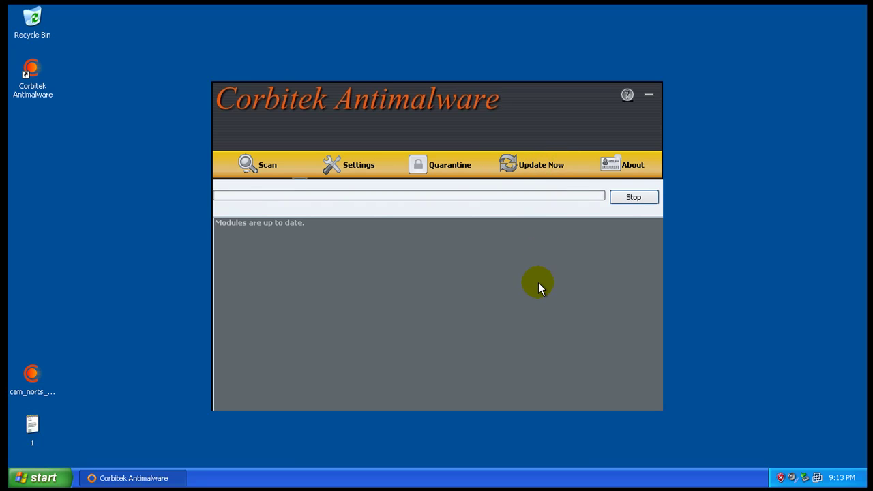
pyautogui.click(631, 199)
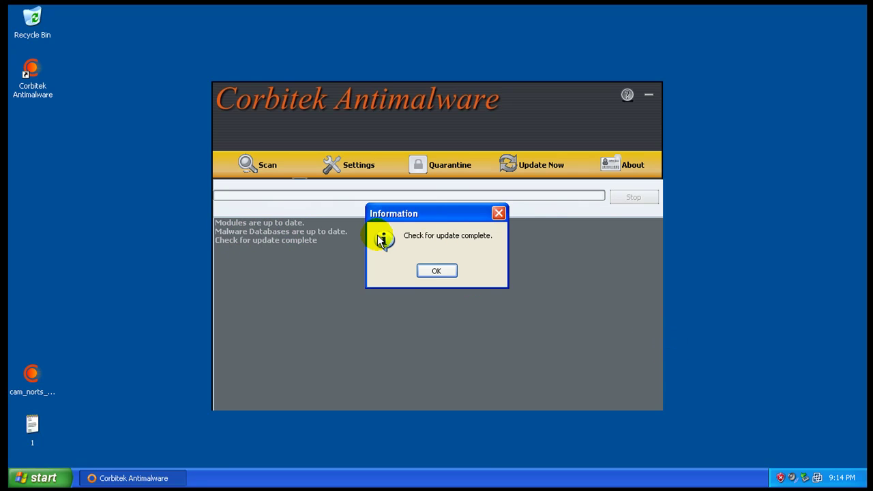
pyautogui.click(446, 270)
pyautogui.click(649, 94)
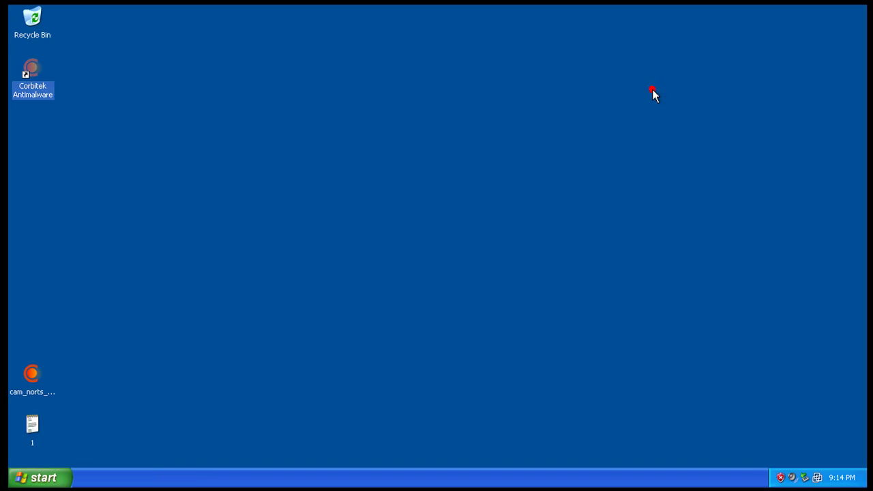
# Open Internet Explorer and the desktop text file 1, and arrange both windows so the URL list and browser are accessible
pyautogui.click(40, 477)
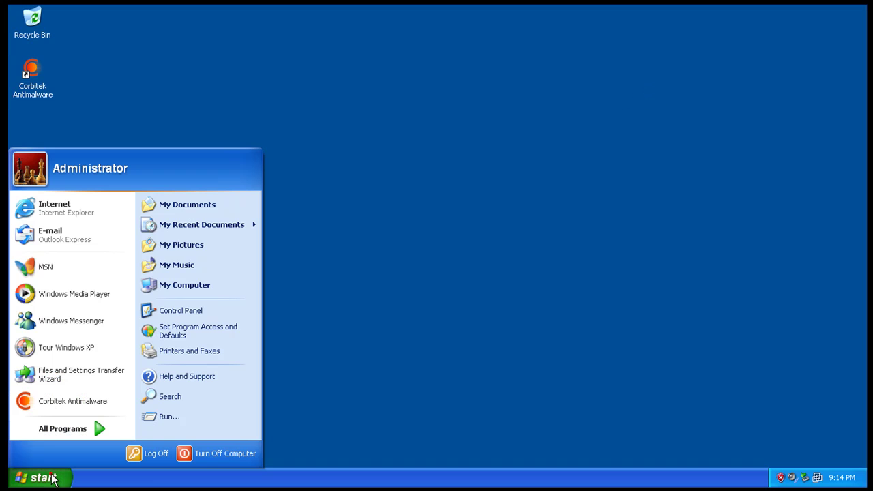
pyautogui.click(87, 206)
pyautogui.doubleClick(32, 424)
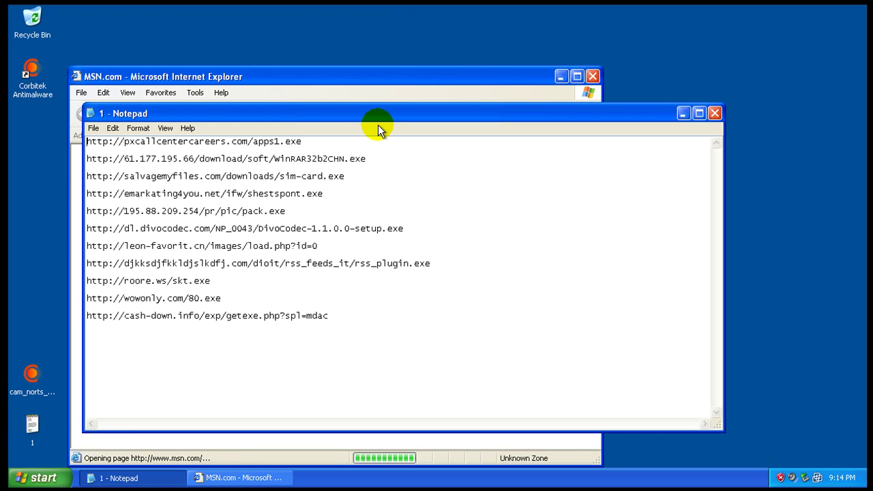
pyautogui.moveTo(386, 117); pyautogui.dragTo(325, 34)
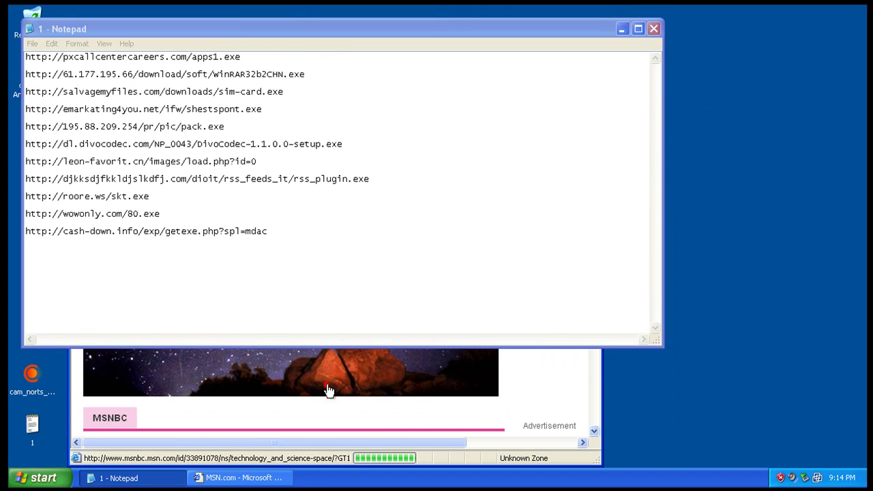
pyautogui.click(511, 423)
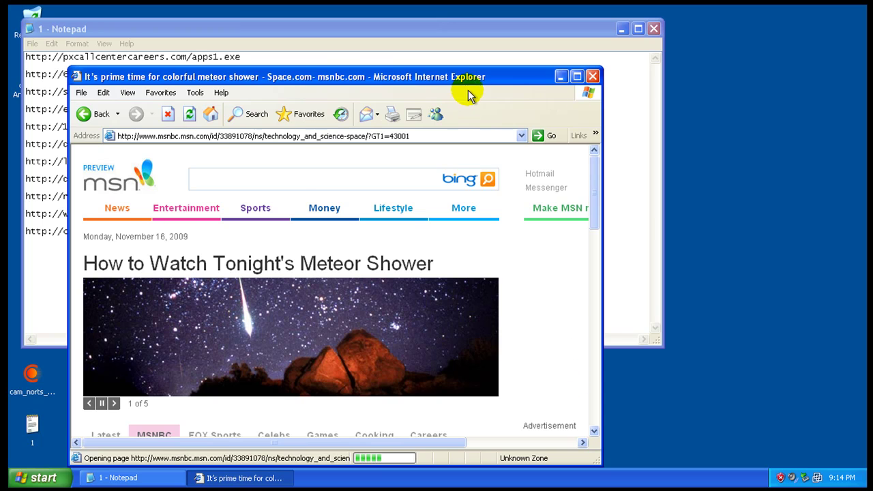
pyautogui.moveTo(468, 80); pyautogui.dragTo(668, 82)
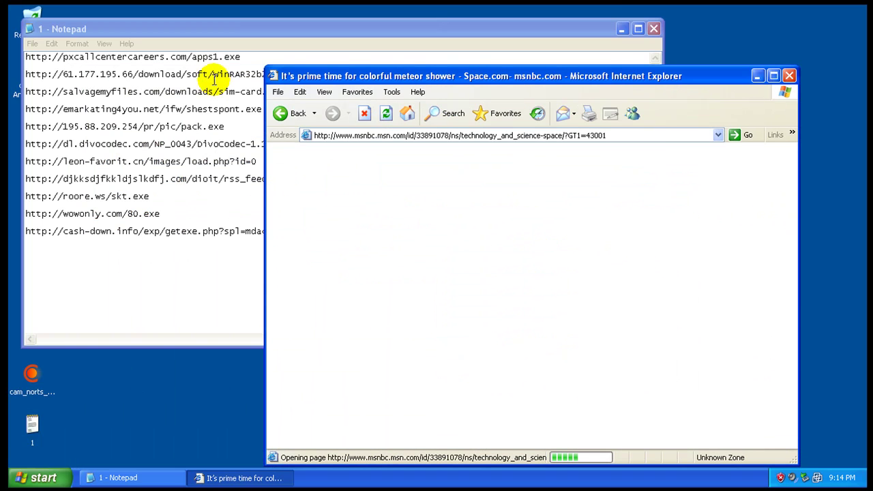
pyautogui.doubleClick(220, 57)
pyautogui.rightClick(225, 57)
pyautogui.click(240, 91)
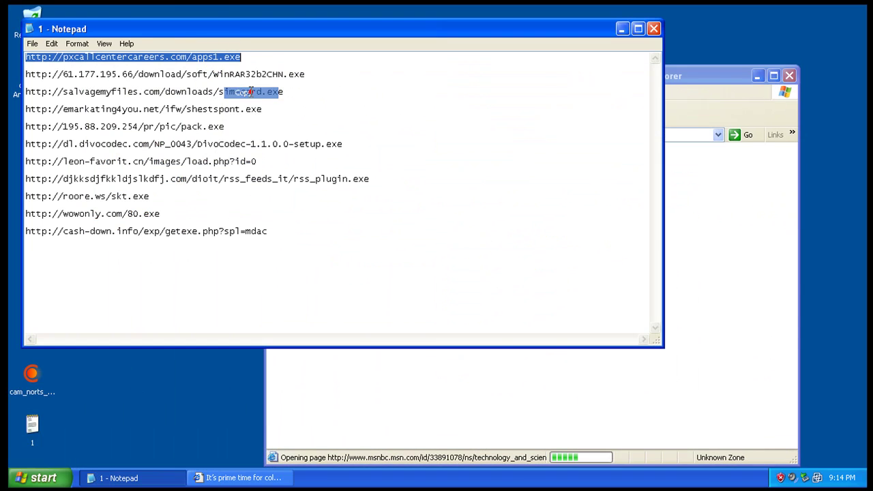
pyautogui.click(703, 88)
pyautogui.click(650, 135)
pyautogui.rightClick(645, 133)
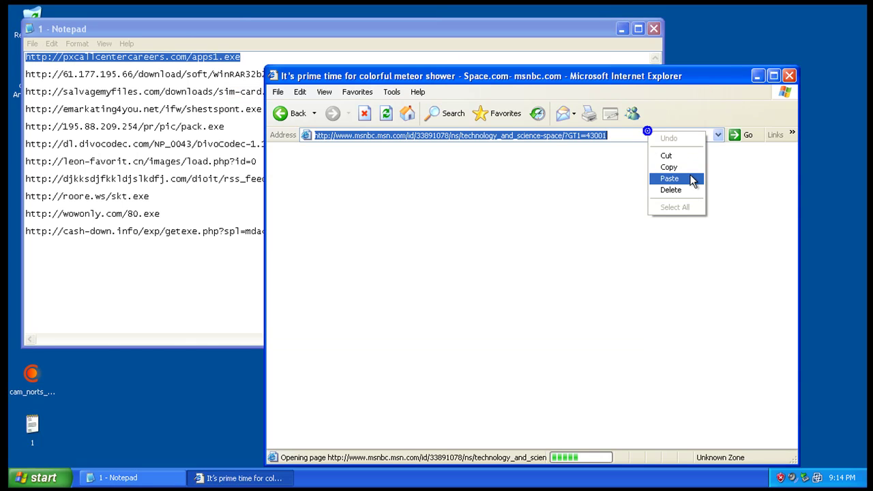
pyautogui.click(683, 176)
pyautogui.press('Return')
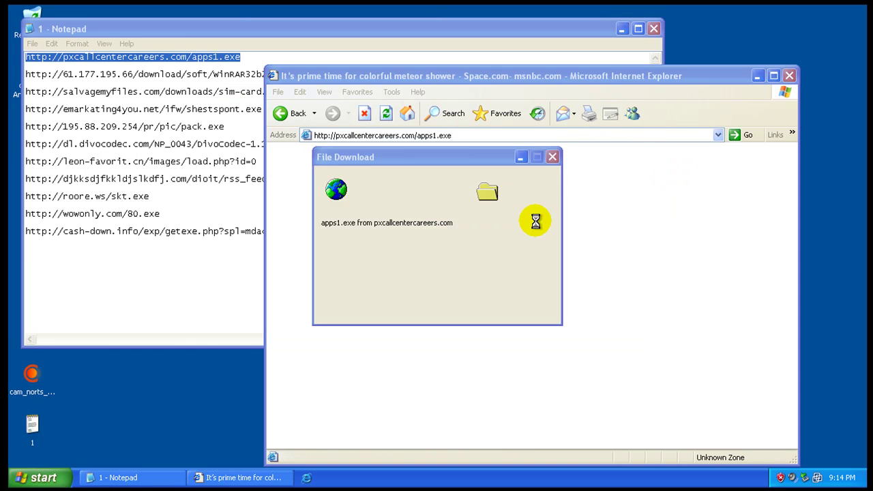
pyautogui.click(418, 252)
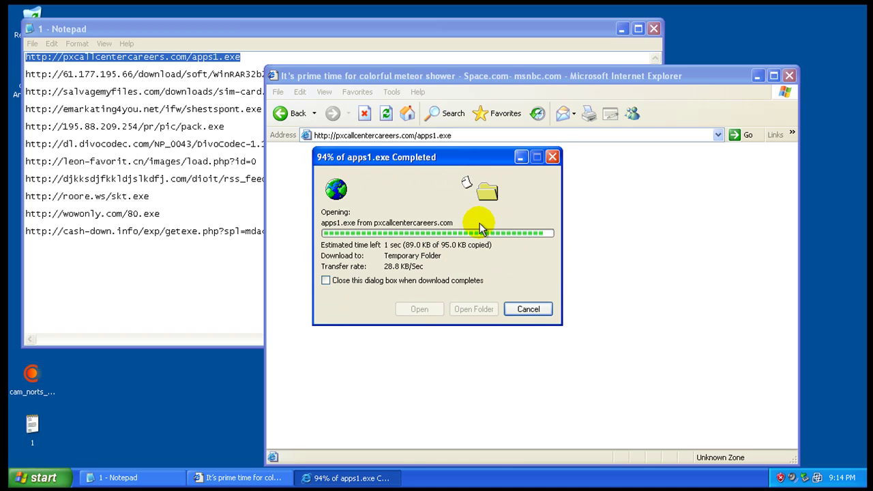
pyautogui.click(513, 267)
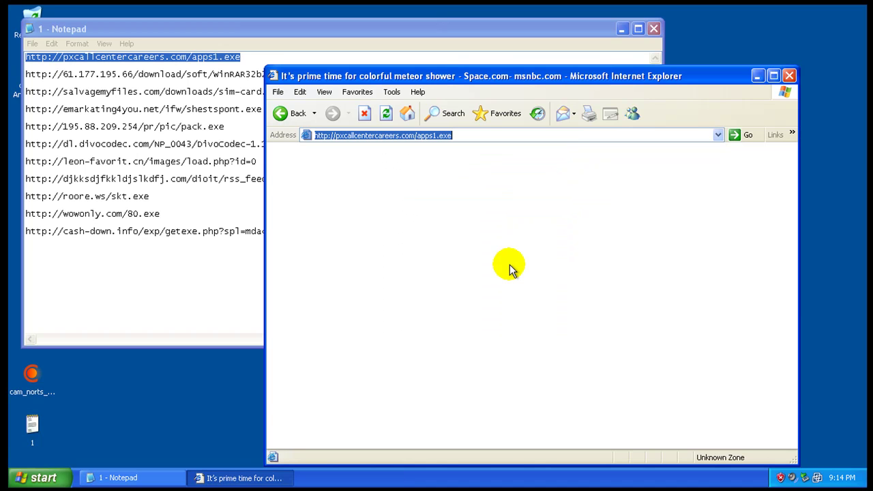
pyautogui.click(250, 73)
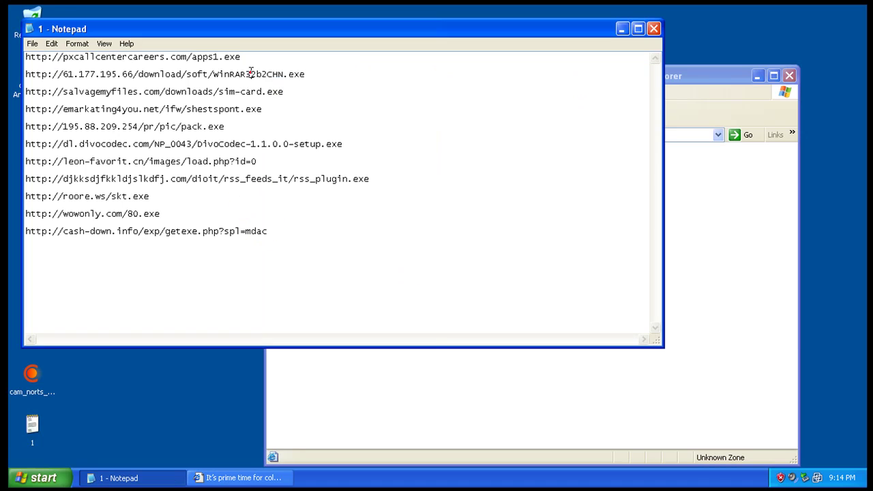
pyautogui.doubleClick(250, 73)
pyautogui.rightClick(252, 73)
pyautogui.click(296, 107)
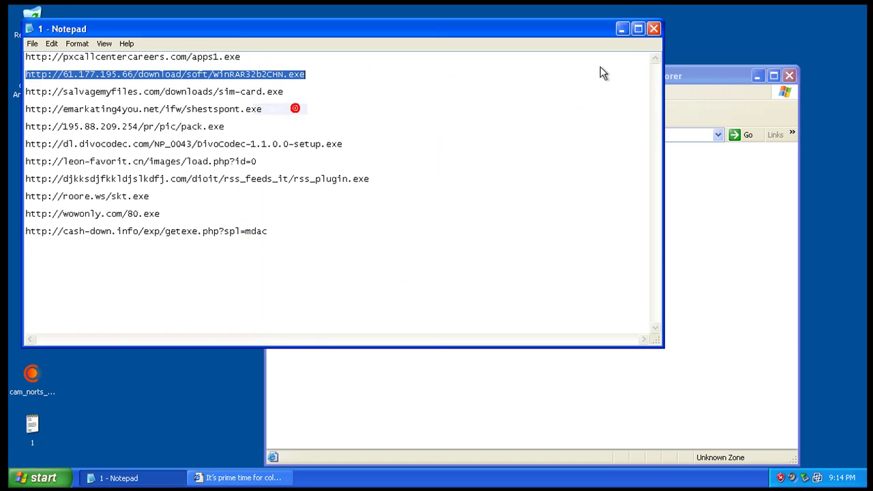
pyautogui.click(726, 71)
pyautogui.rightClick(518, 135)
pyautogui.click(554, 183)
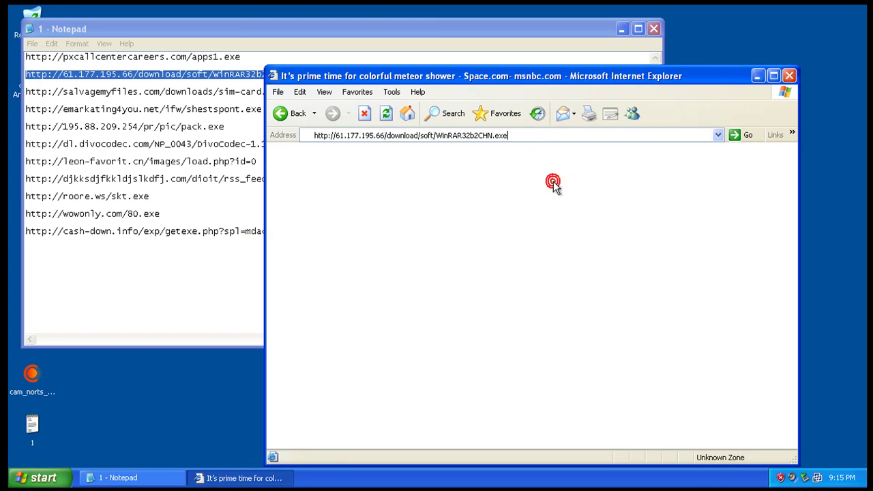
pyautogui.press('Return')
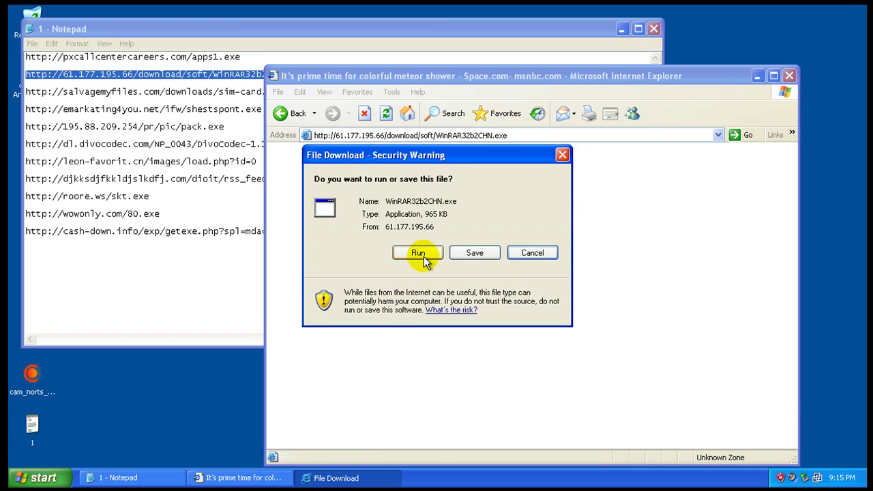
pyautogui.click(418, 253)
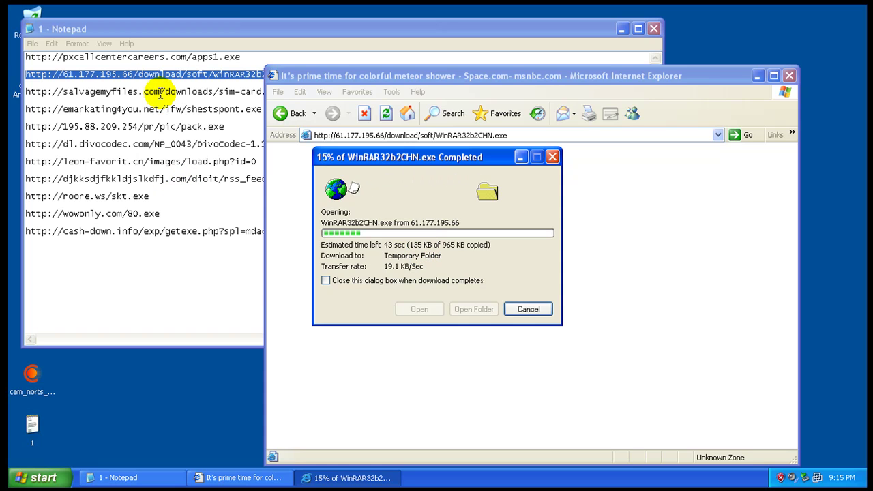
pyautogui.doubleClick(160, 94)
pyautogui.rightClick(160, 94)
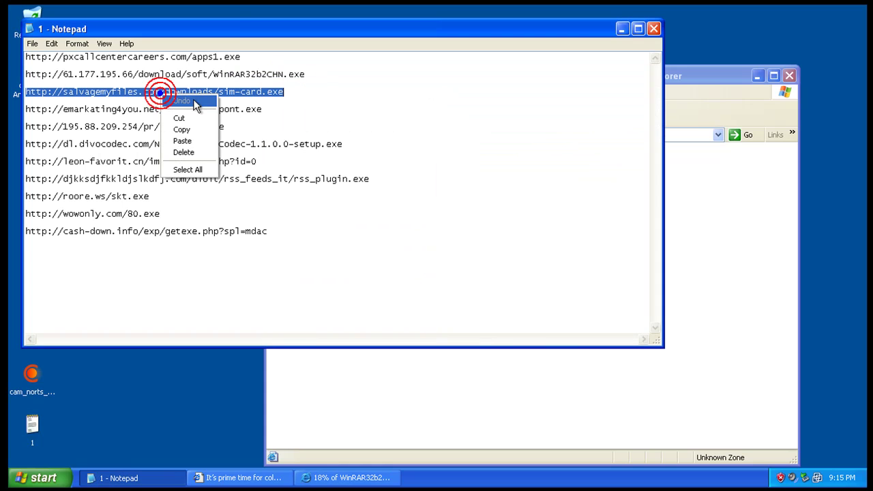
pyautogui.click(207, 134)
pyautogui.click(701, 74)
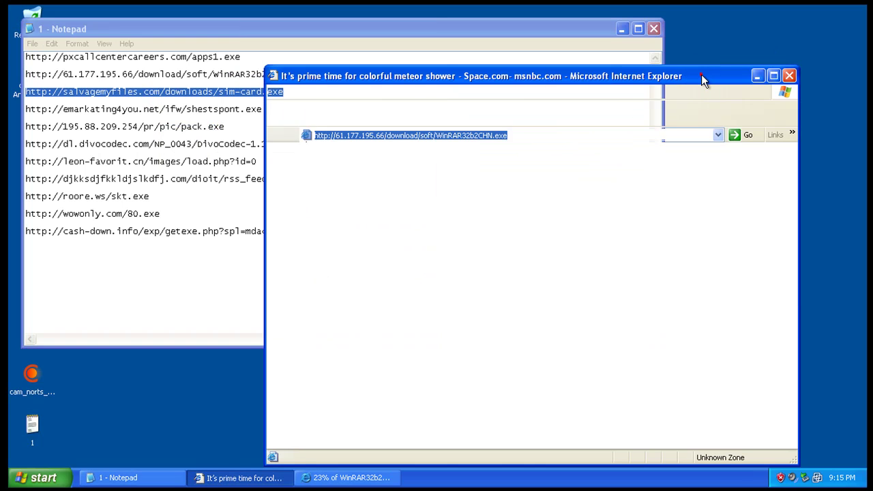
pyautogui.rightClick(501, 134)
pyautogui.click(542, 182)
pyautogui.press('Return')
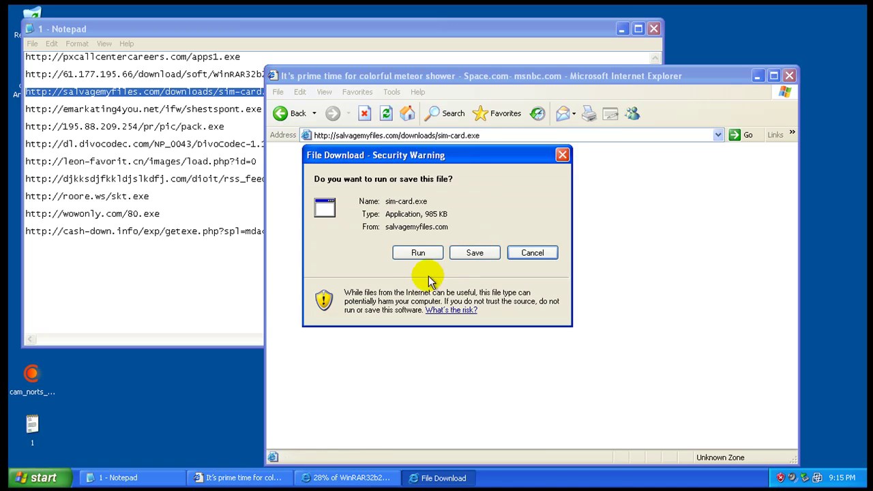
pyautogui.click(417, 253)
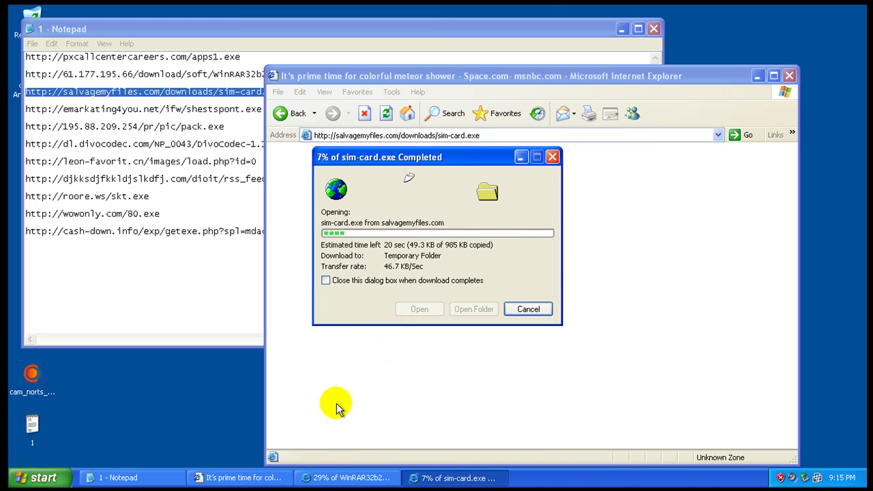
pyautogui.click(348, 478)
pyautogui.click(454, 478)
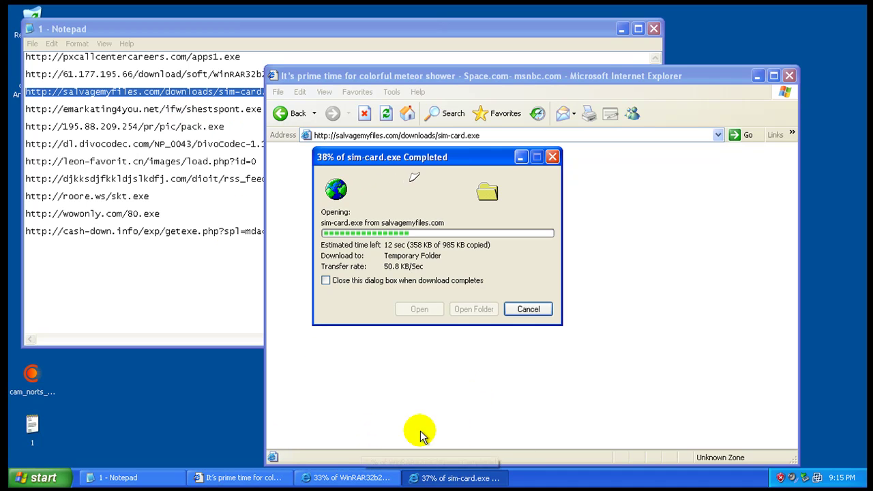
pyautogui.click(356, 478)
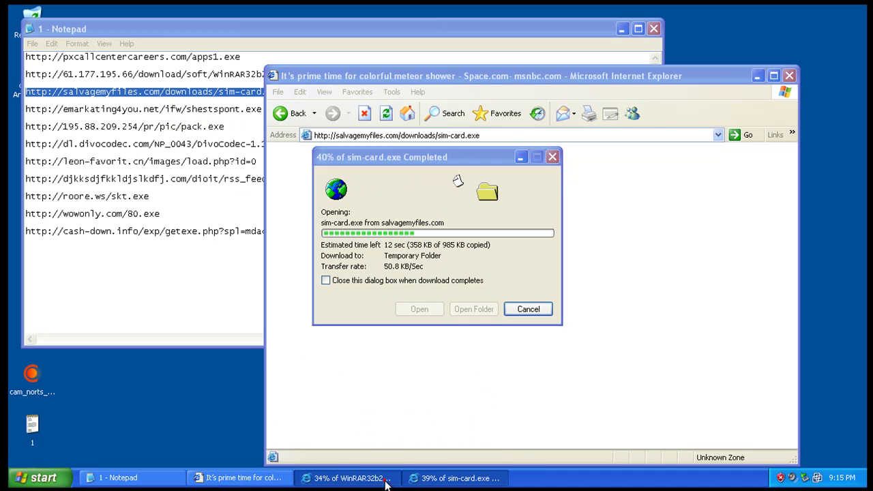
pyautogui.click(429, 479)
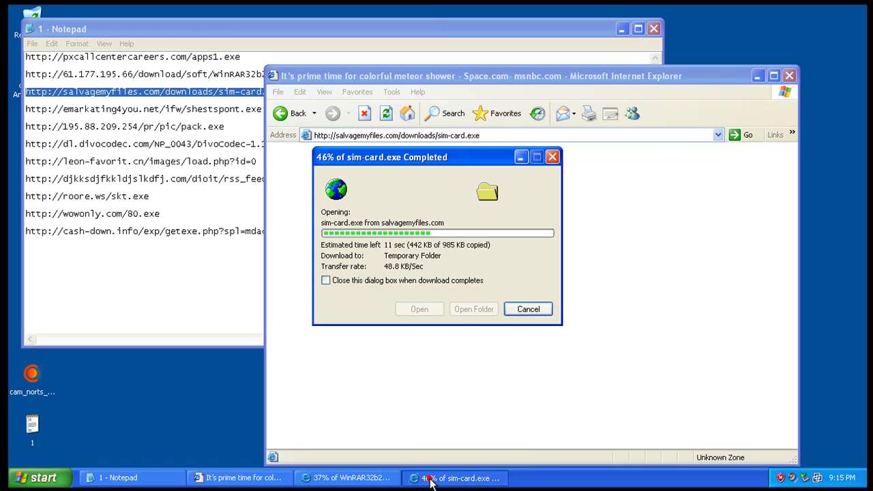
pyautogui.click(178, 107)
pyautogui.rightClick(175, 104)
pyautogui.click(151, 104)
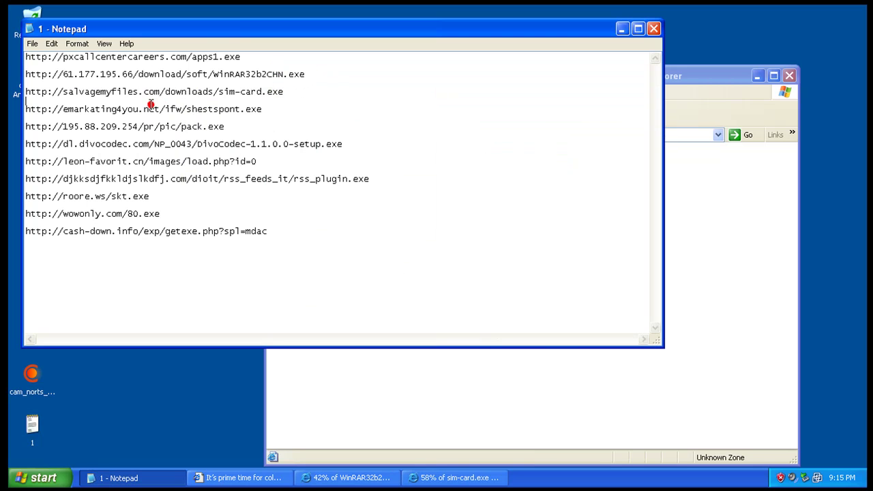
pyautogui.hotkey('shift', 'End')
pyautogui.rightClick(152, 108)
pyautogui.click(192, 146)
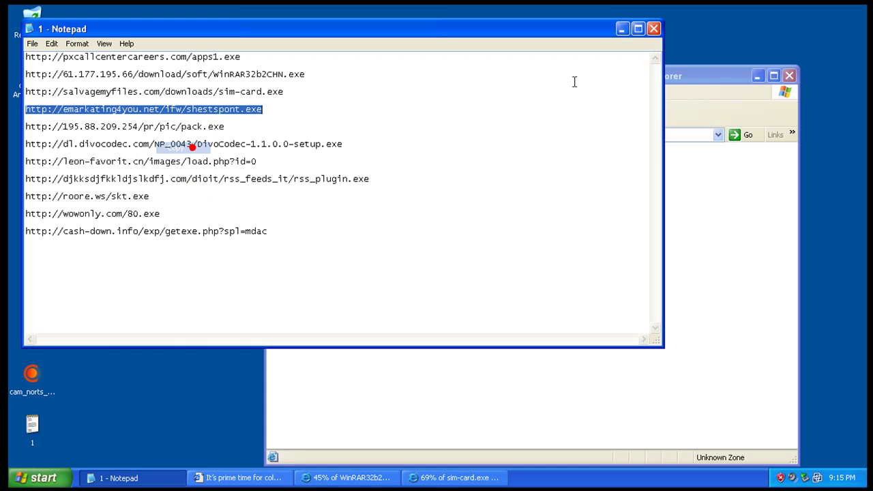
pyautogui.click(705, 68)
pyautogui.rightClick(460, 134)
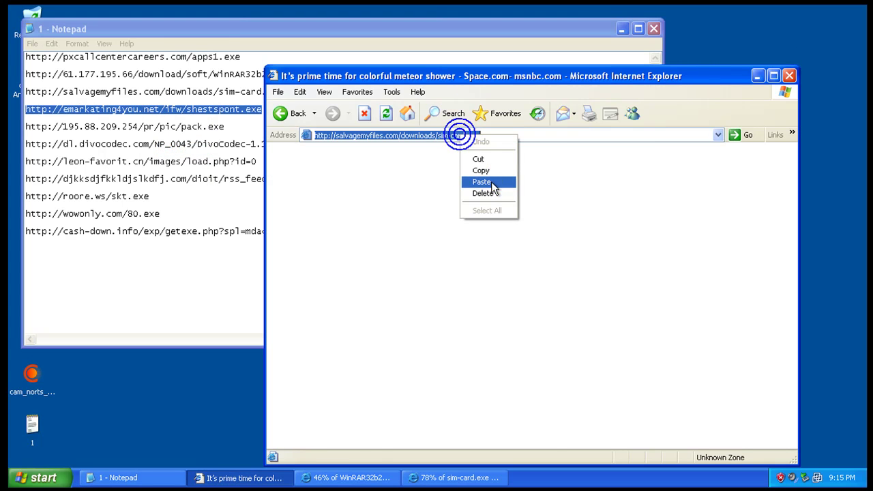
pyautogui.click(490, 181)
pyautogui.press('Return')
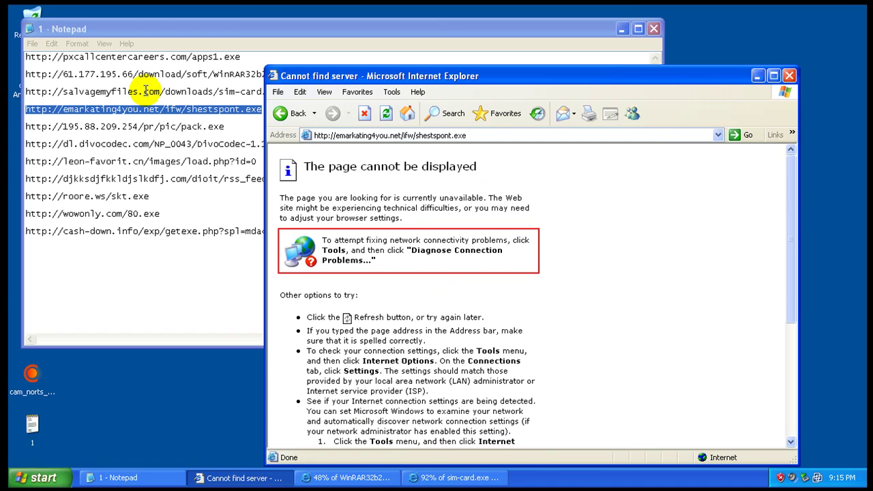
pyautogui.doubleClick(158, 128)
pyautogui.rightClick(158, 127)
pyautogui.click(205, 166)
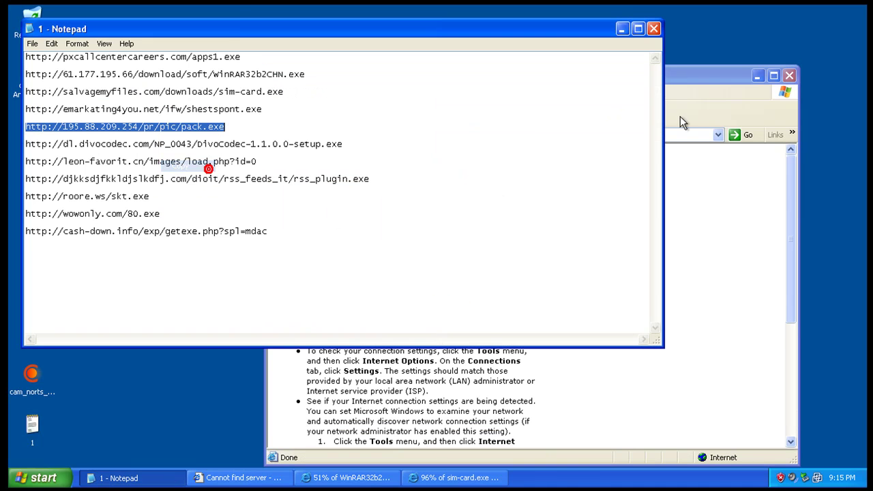
pyautogui.click(707, 78)
pyautogui.click(594, 135)
pyautogui.rightClick(594, 136)
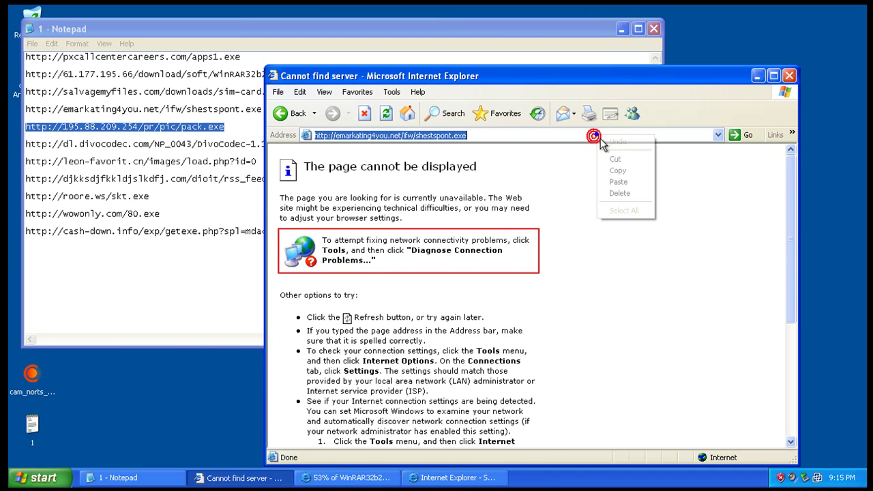
pyautogui.click(618, 181)
pyautogui.press('Return')
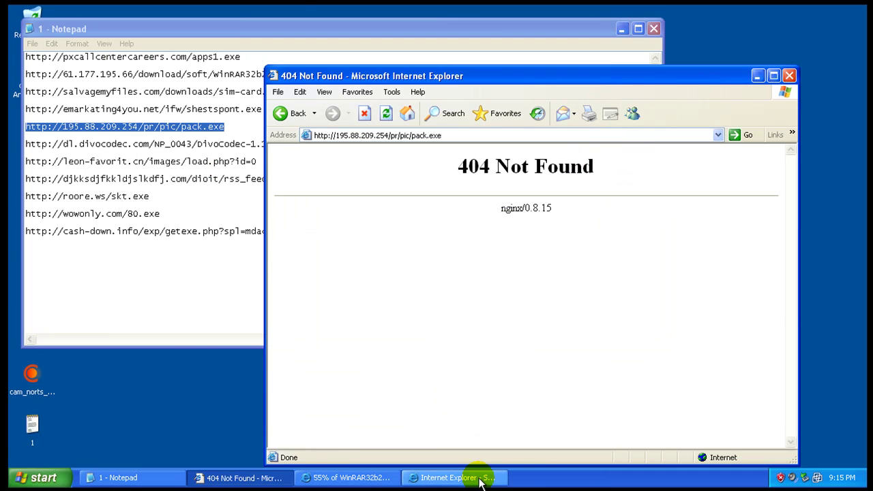
pyautogui.click(477, 477)
pyautogui.click(510, 268)
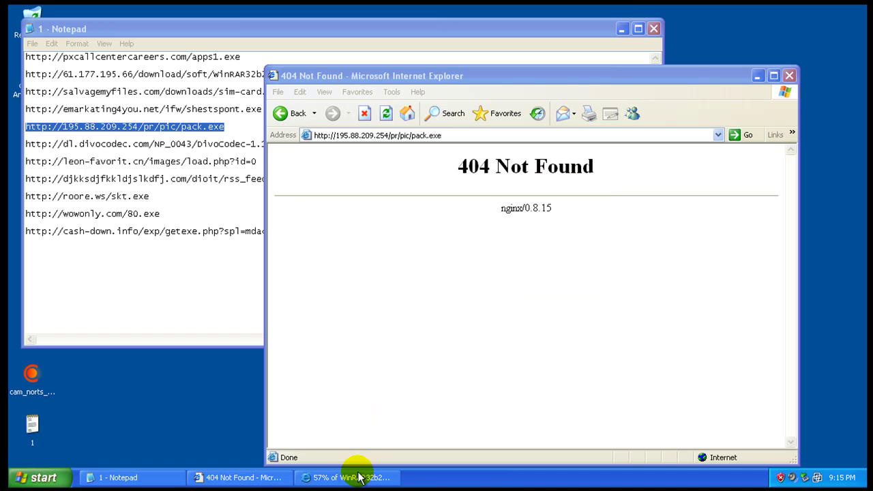
pyautogui.moveTo(25, 144); pyautogui.dragTo(344, 144)
pyautogui.rightClick(211, 141)
pyautogui.click(240, 173)
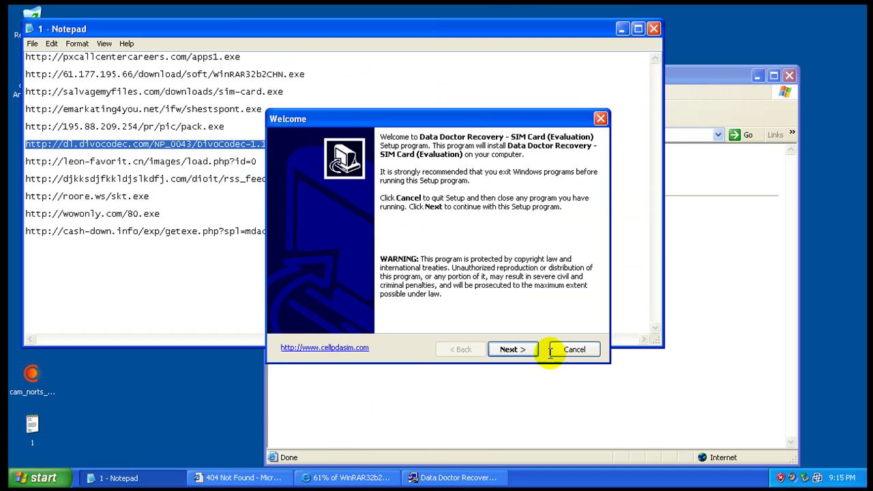
# Install Data Doctor Recovery - SIM Card (Evaluation), accepting the license agreement and keeping the default shortcuts
pyautogui.click(522, 350)
pyautogui.click(419, 312)
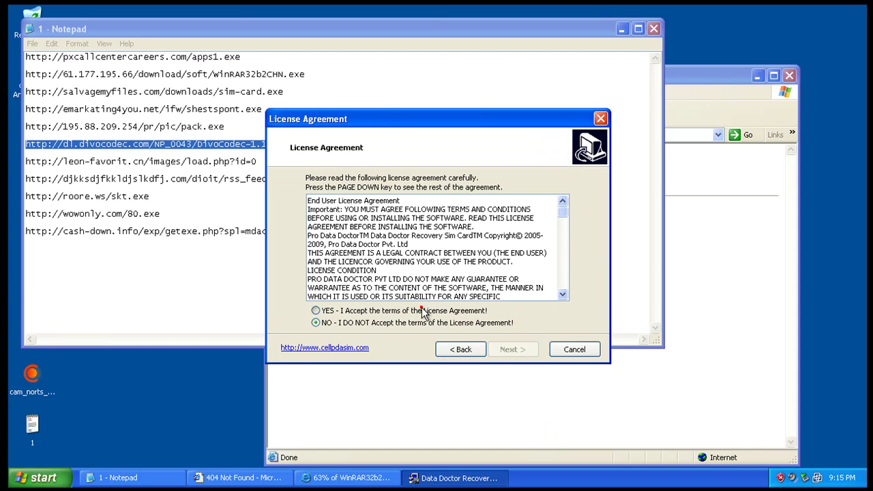
pyautogui.click(515, 352)
pyautogui.click(517, 351)
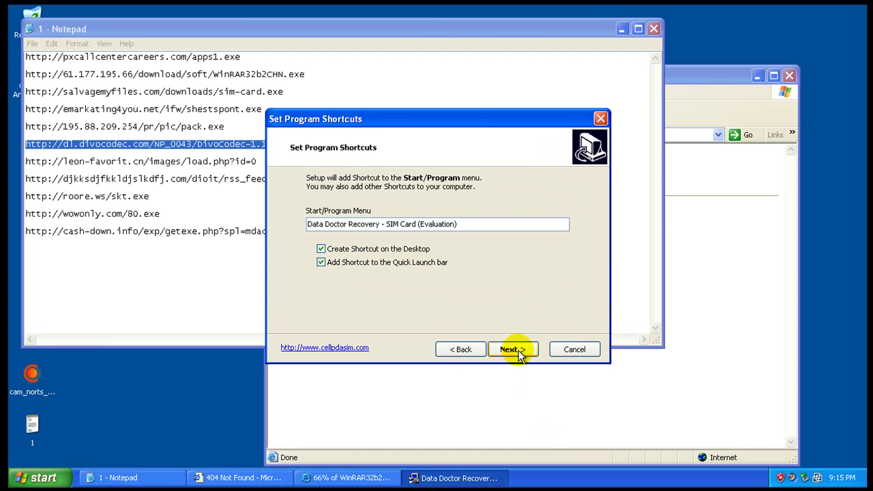
pyautogui.click(516, 352)
pyautogui.click(517, 351)
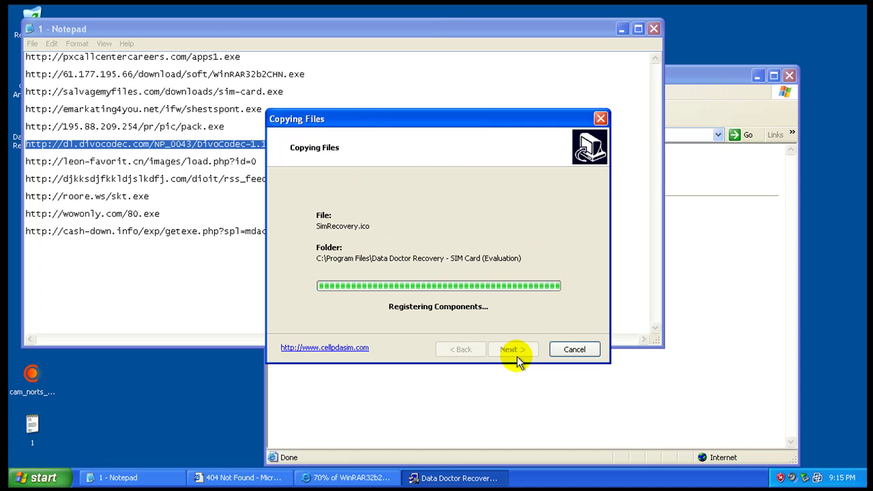
pyautogui.click(517, 352)
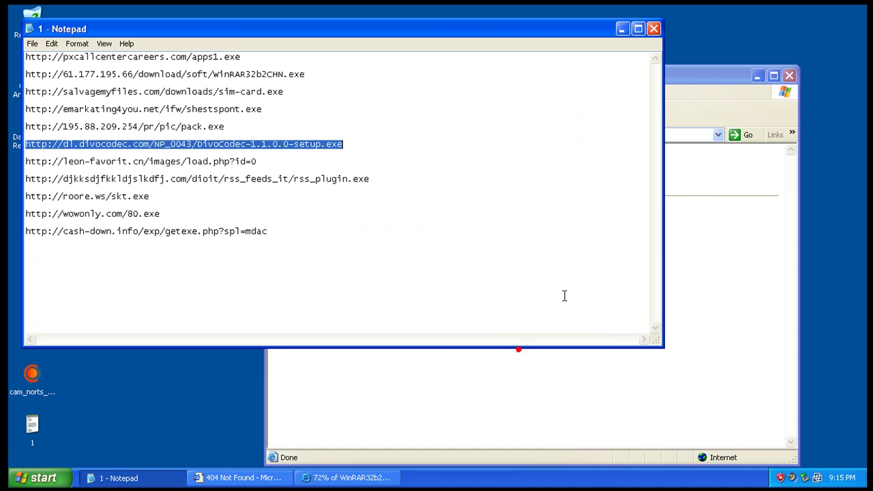
# Load the copied DivoCodec-1.1.0.0-setup.exe URL in the browser
pyautogui.click(698, 81)
pyautogui.click(510, 135)
pyautogui.rightClick(509, 135)
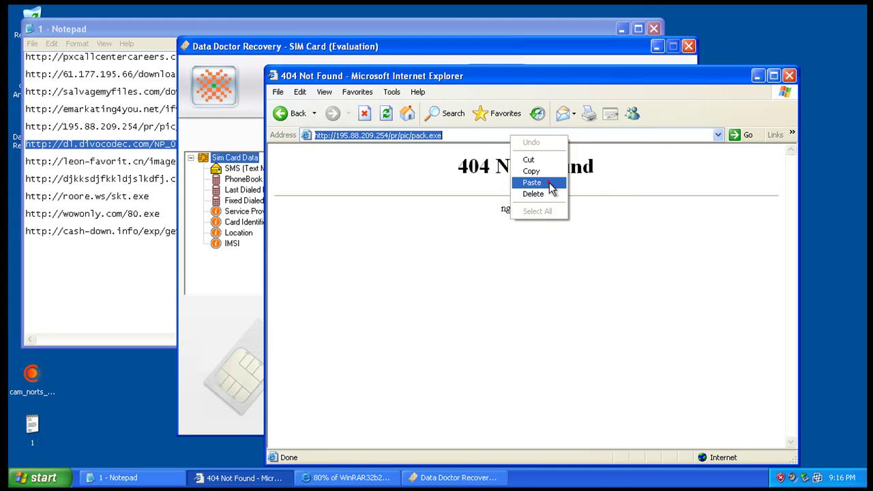
pyautogui.click(551, 183)
pyautogui.press('Return')
# Exit Data Doctor Recovery - SIM Card and run the DivoCodec-1.1.0.0-setup.exe download, confirming the security warning
pyautogui.click(552, 63)
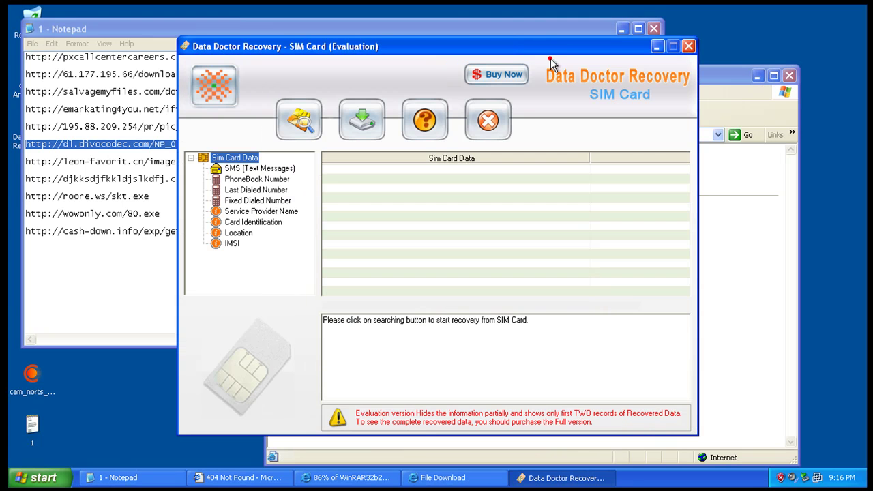
pyautogui.click(690, 46)
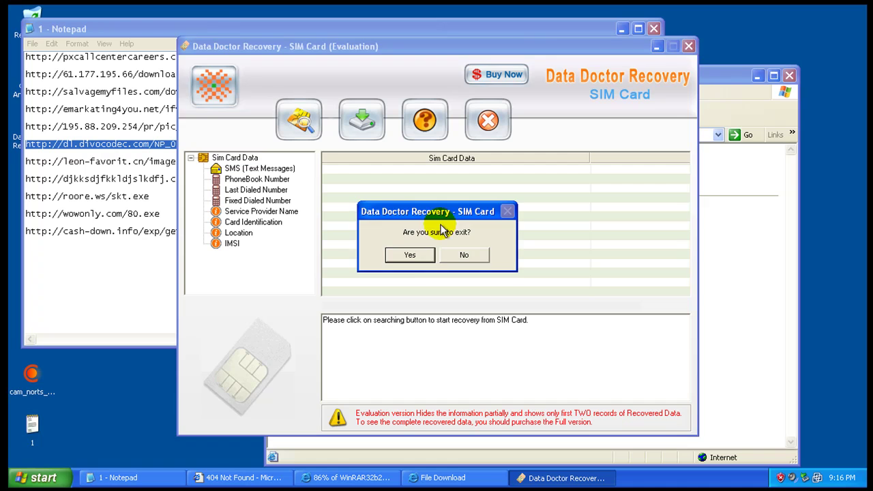
pyautogui.click(419, 254)
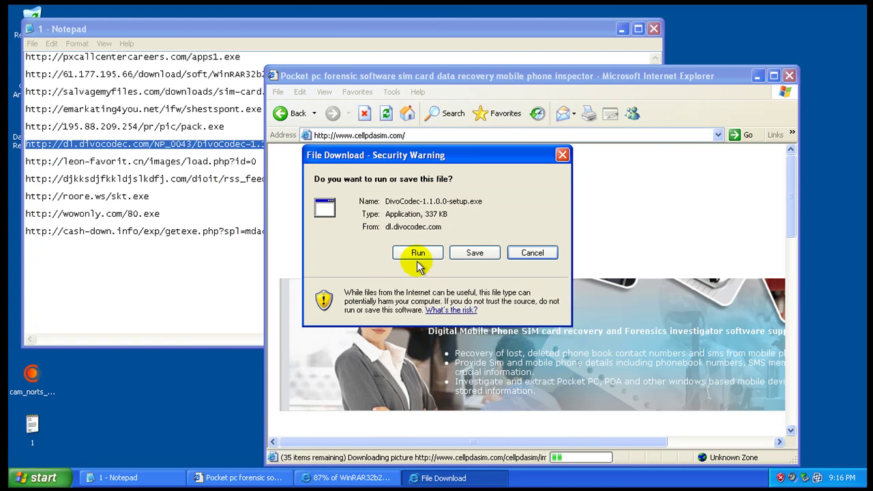
pyautogui.click(413, 253)
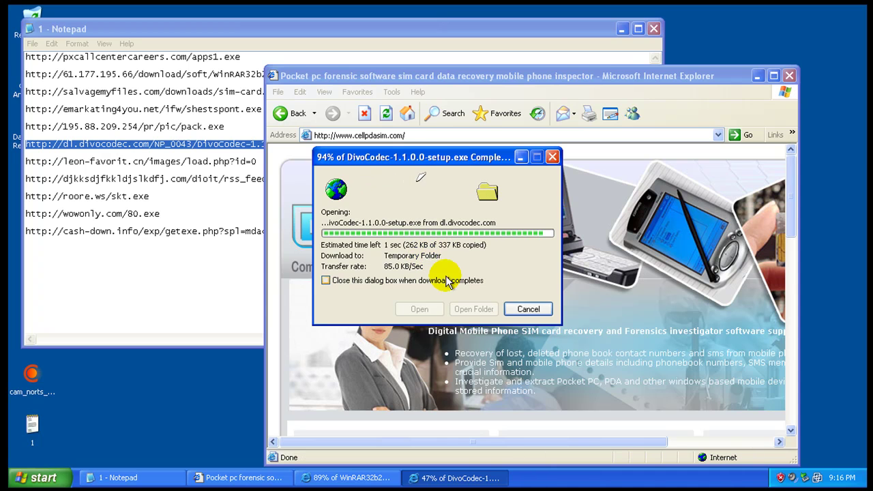
pyautogui.click(510, 263)
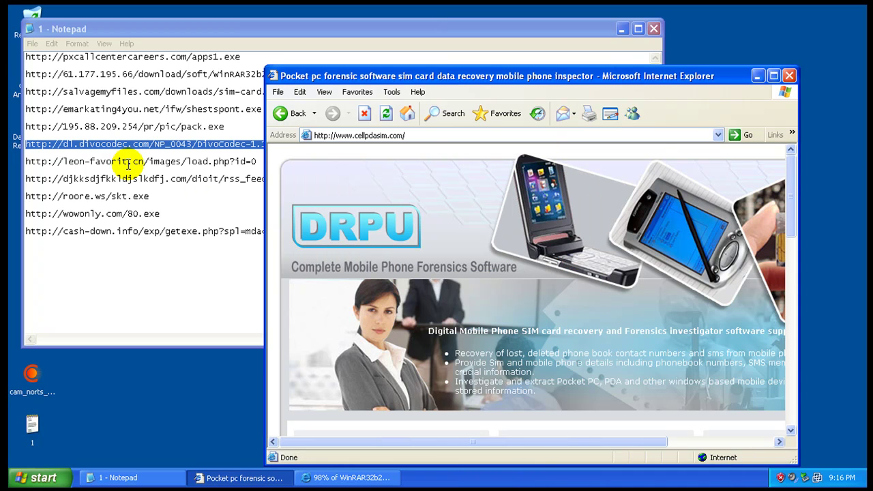
pyautogui.doubleClick(165, 164)
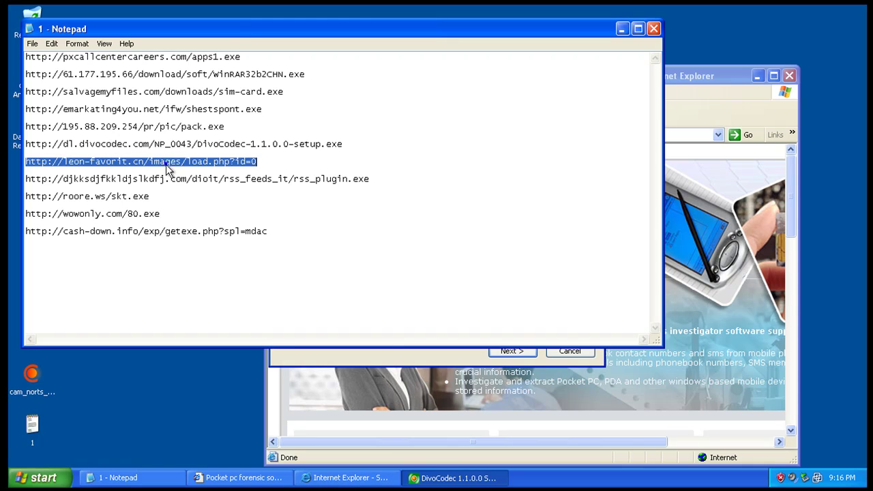
pyautogui.rightClick(166, 164)
pyautogui.click(196, 203)
# Start installing DivoCodec 1.1.0.0 through its setup wizard, agreeing to the license terms
pyautogui.click(372, 358)
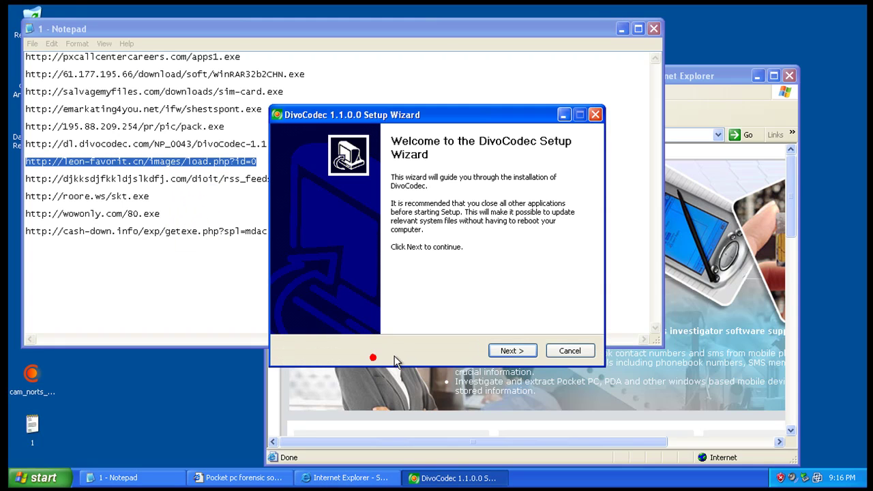
pyautogui.click(516, 352)
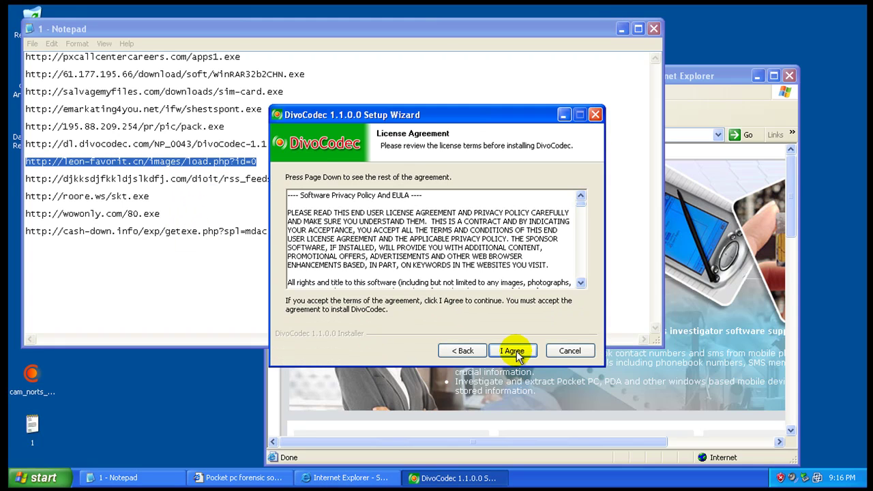
pyautogui.click(513, 351)
pyautogui.click(513, 351)
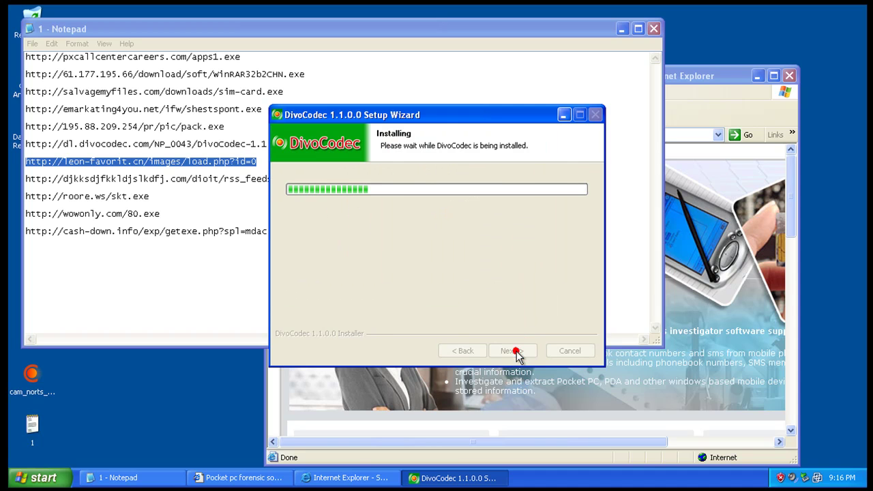
# Load the copied leon-favorit.cn URL in the browser
pyautogui.click(708, 77)
pyautogui.click(536, 133)
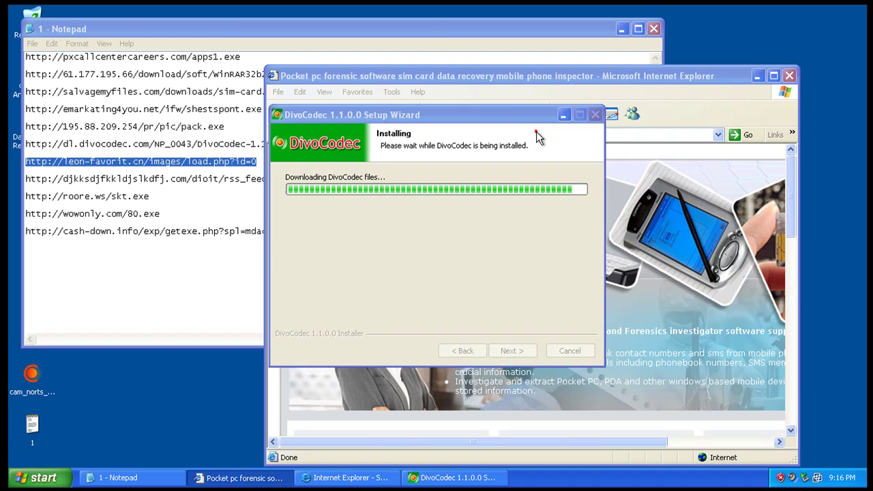
pyautogui.click(668, 85)
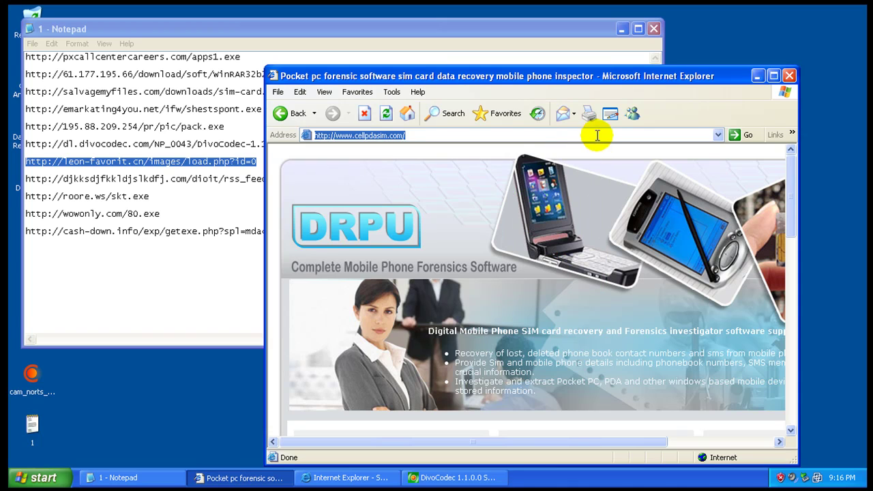
pyautogui.click(596, 135)
pyautogui.rightClick(596, 135)
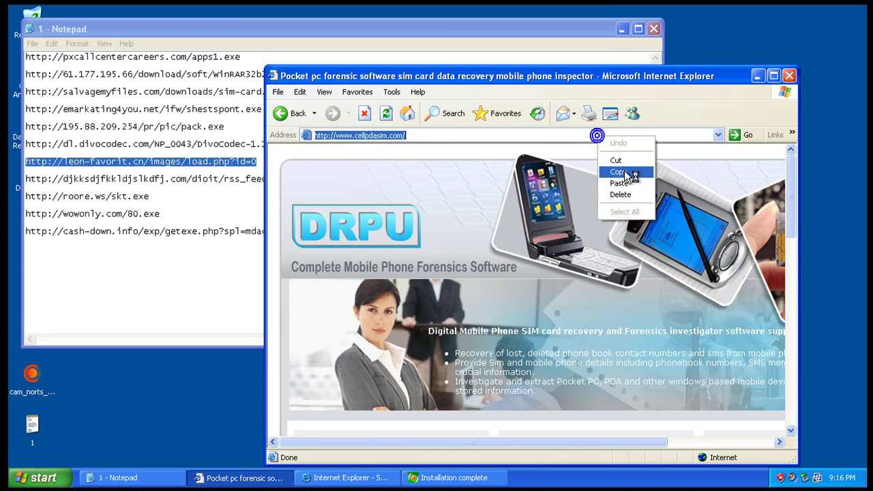
pyautogui.click(622, 181)
pyautogui.press('Return')
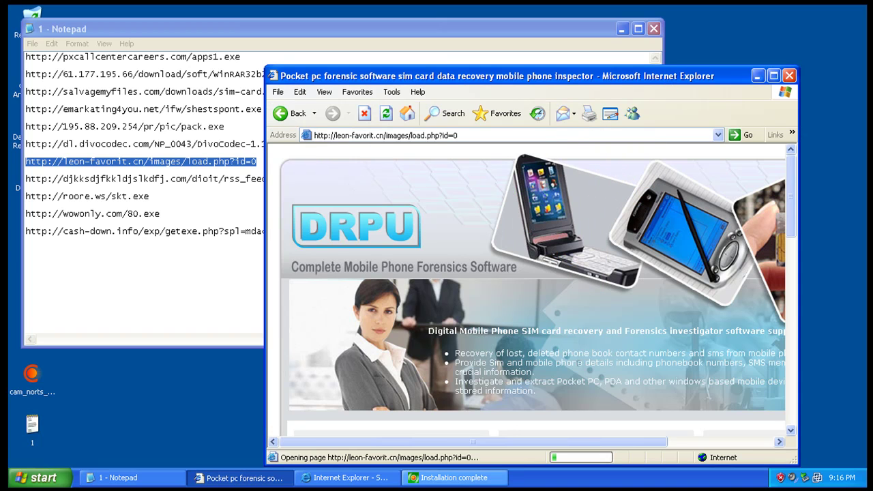
# Finish the DivoCodec setup and decline the load.php download from leon-favorit.cn
pyautogui.click(443, 478)
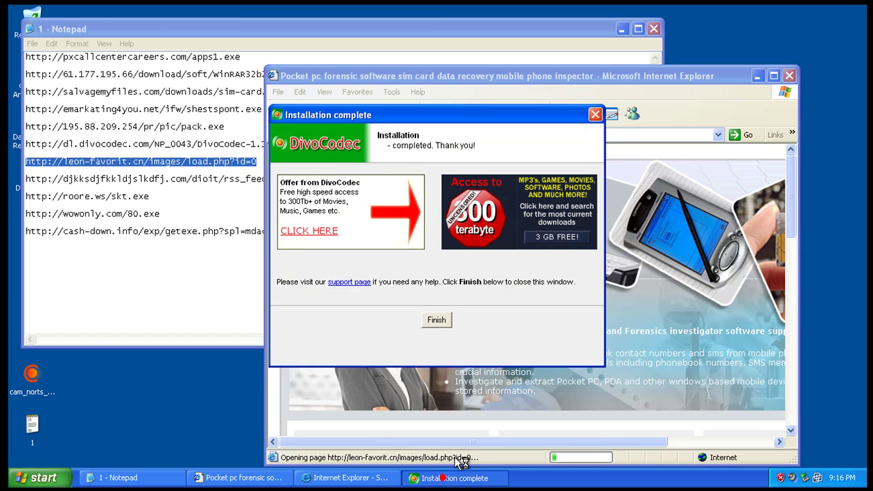
pyautogui.click(438, 321)
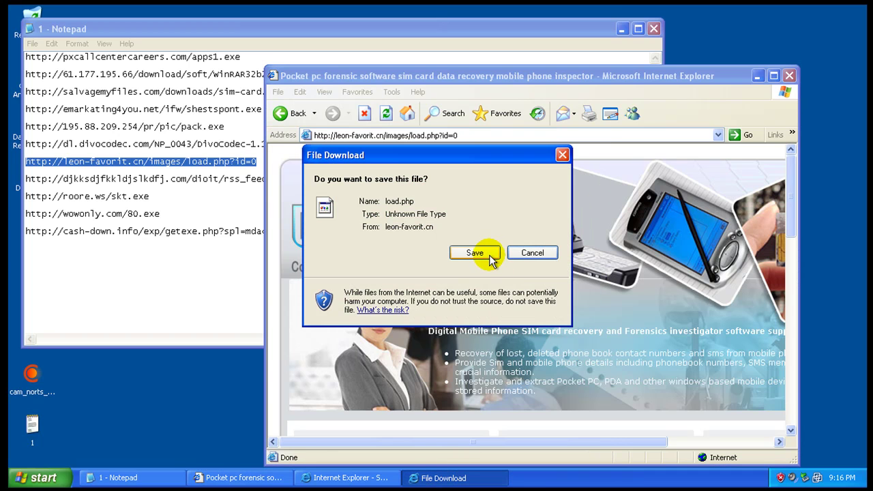
pyautogui.click(532, 253)
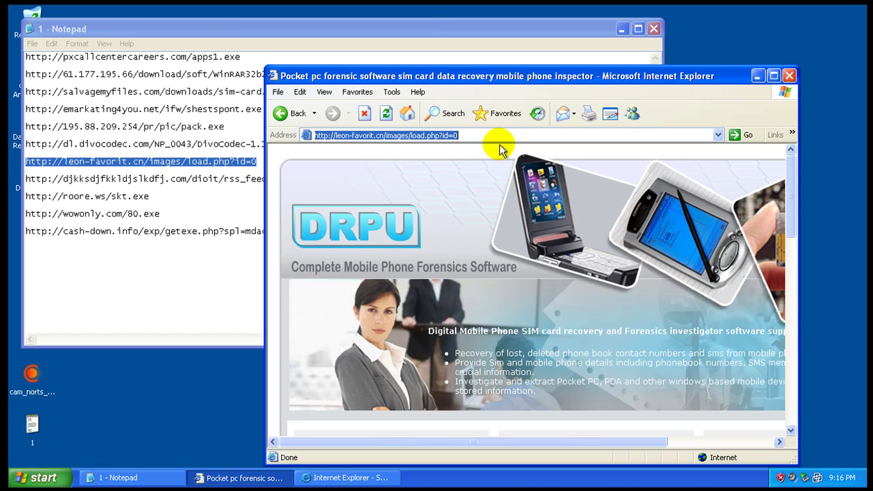
pyautogui.press('Return')
pyautogui.click(531, 309)
# Confirm running the pending WinRAR 3.20 beta 2 installer and exit it without installing
pyautogui.click(351, 477)
pyautogui.click(440, 227)
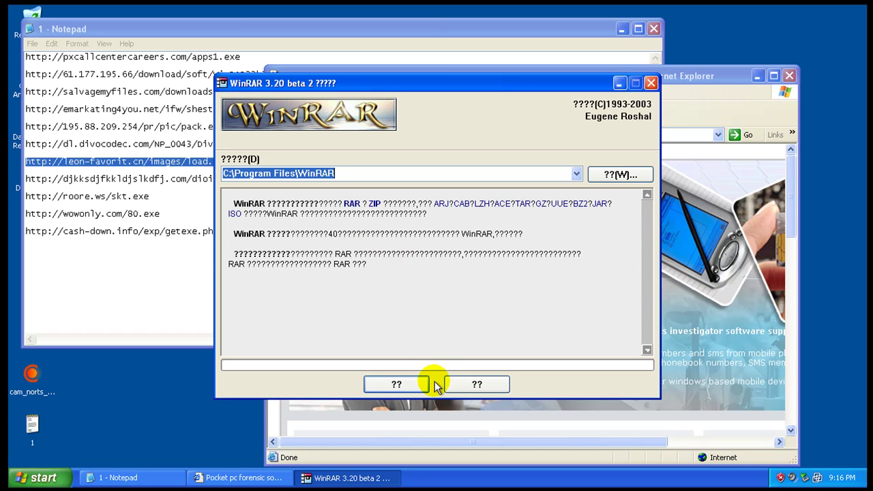
pyautogui.click(476, 384)
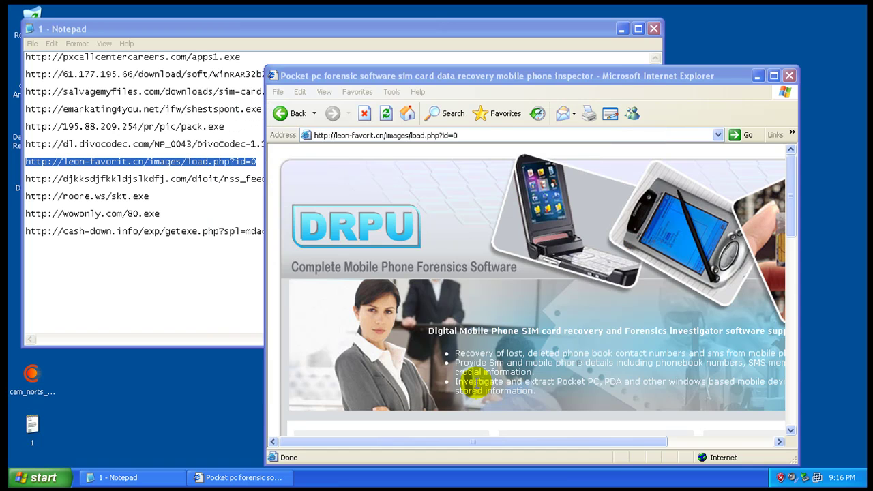
pyautogui.doubleClick(213, 178)
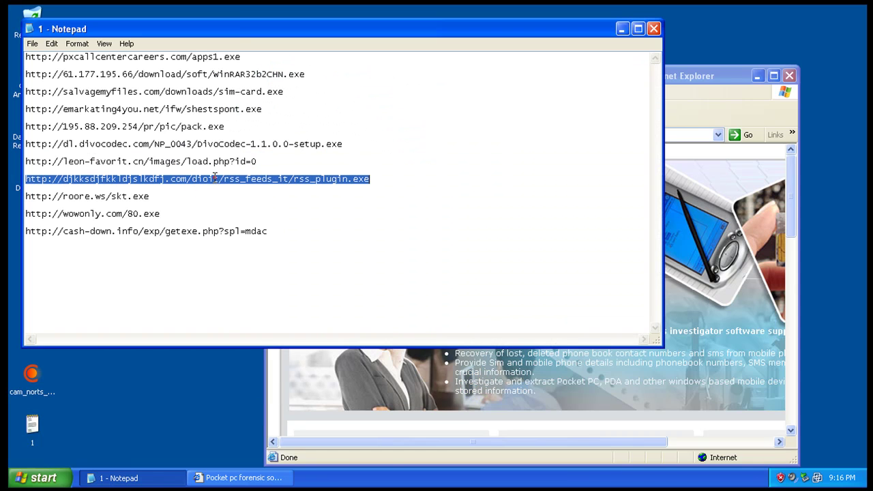
pyautogui.rightClick(213, 178)
pyautogui.click(255, 213)
# Load the copied rss_plugin.exe URL in the browser and run the download, confirming the security warning
pyautogui.click(687, 103)
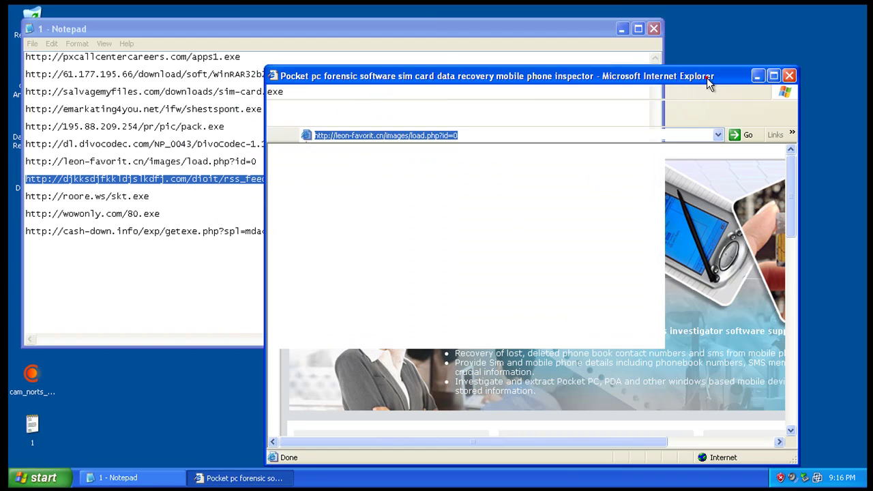
pyautogui.rightClick(563, 135)
pyautogui.click(579, 182)
pyautogui.press('Return')
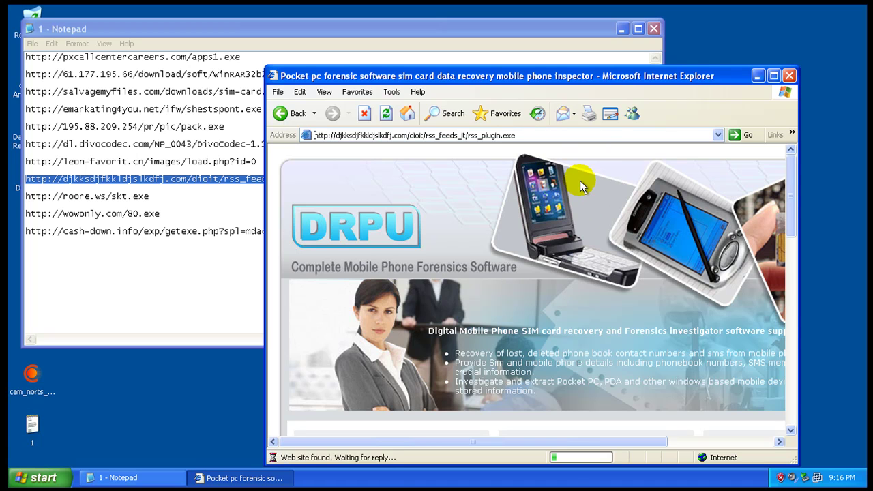
pyautogui.click(470, 252)
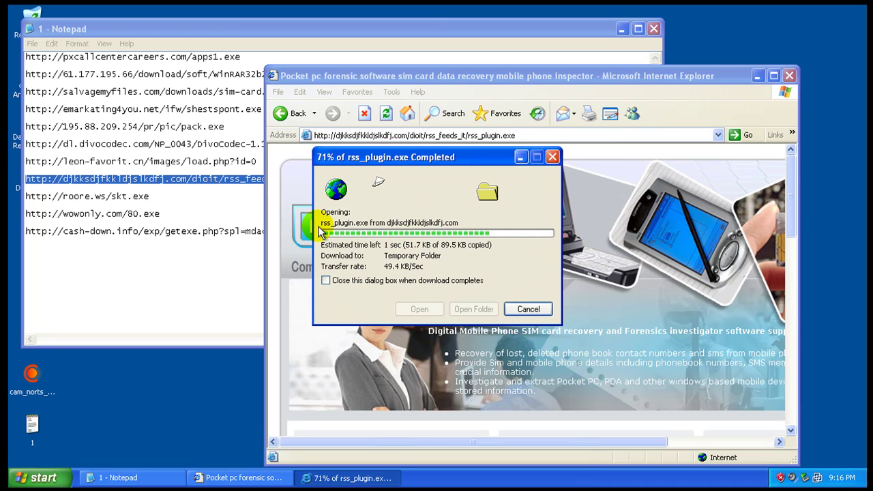
pyautogui.click(507, 261)
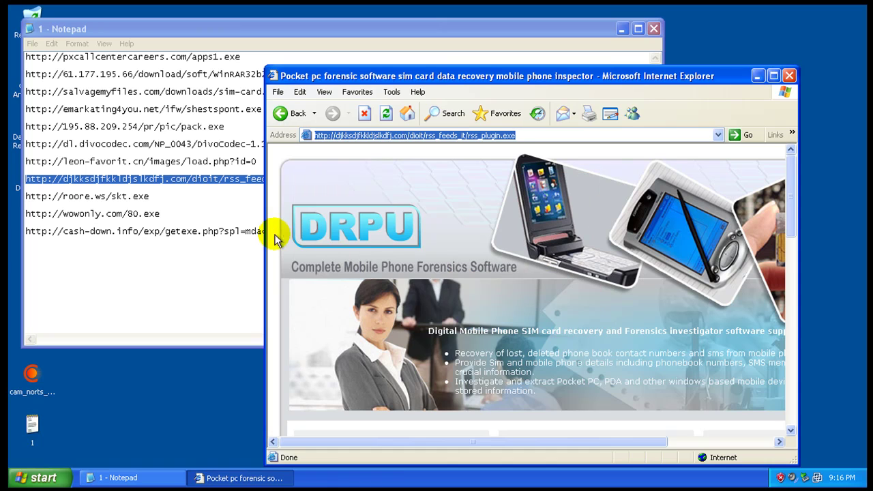
pyautogui.doubleClick(140, 196)
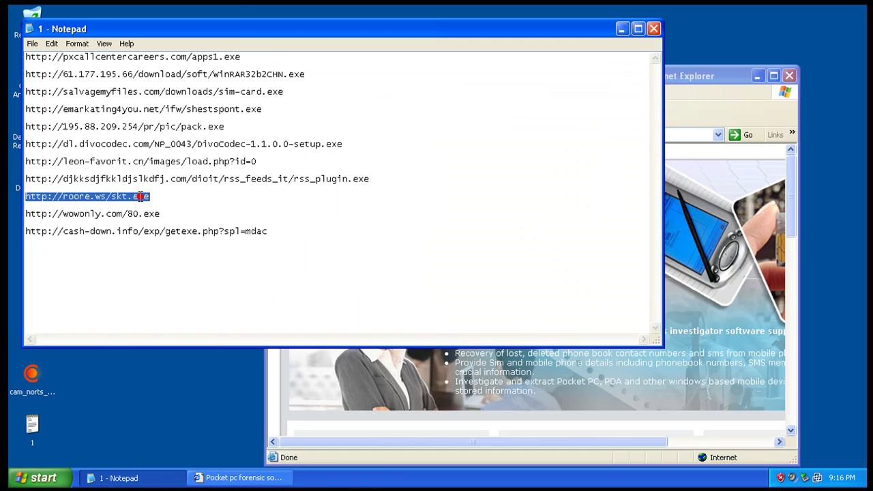
pyautogui.rightClick(145, 198)
pyautogui.click(175, 230)
# Load the copied roore.ws URL in the browser and choose to run the skt.exe download
pyautogui.click(369, 458)
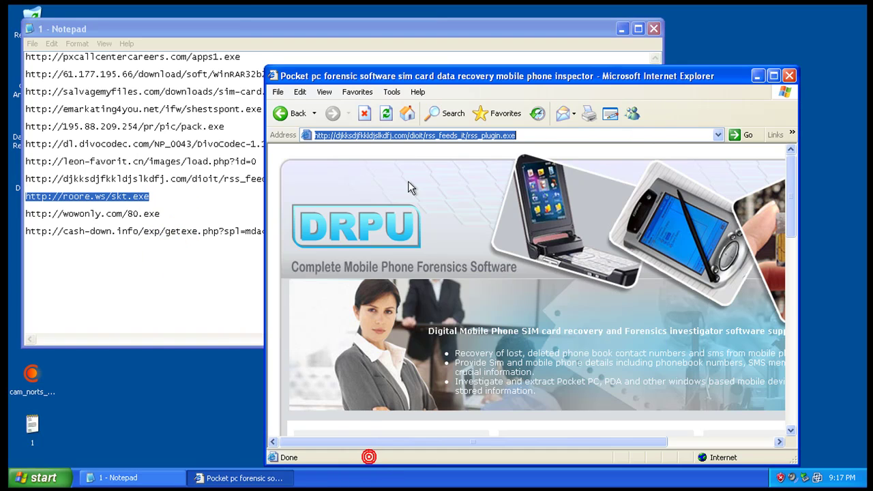
pyautogui.rightClick(423, 137)
pyautogui.click(448, 183)
pyautogui.press('Return')
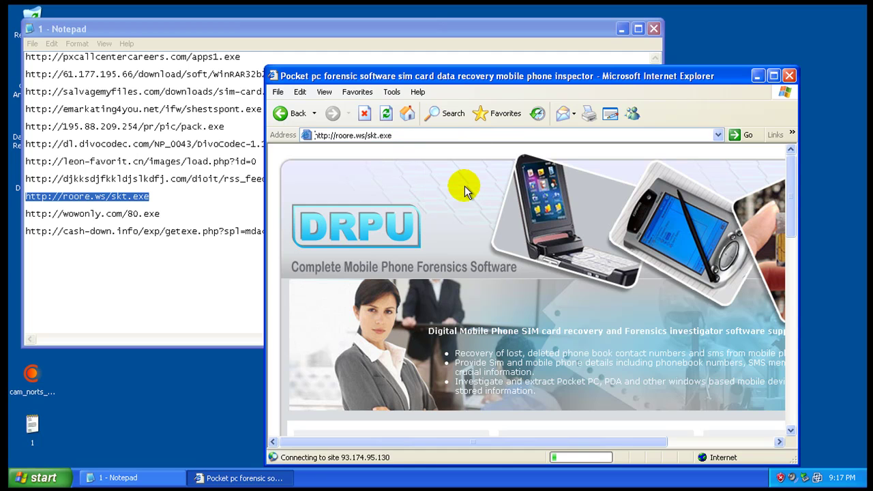
pyautogui.click(434, 252)
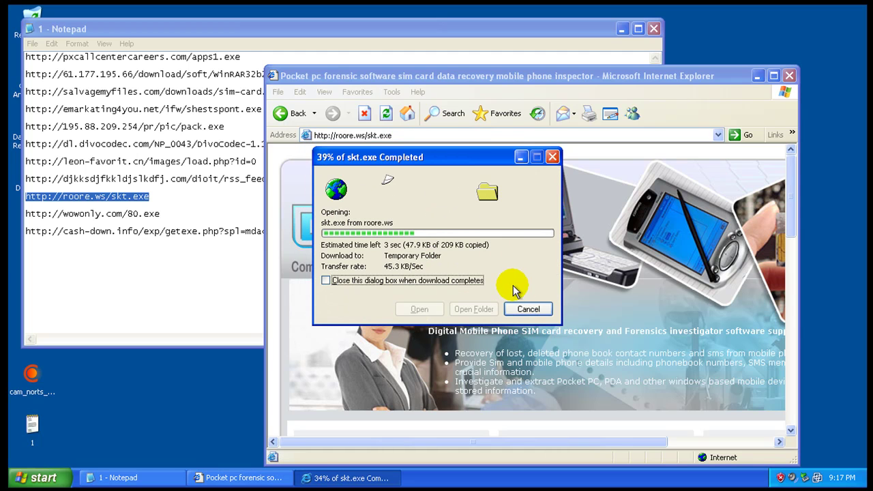
pyautogui.click(150, 219)
pyautogui.doubleClick(150, 217)
pyautogui.rightClick(152, 217)
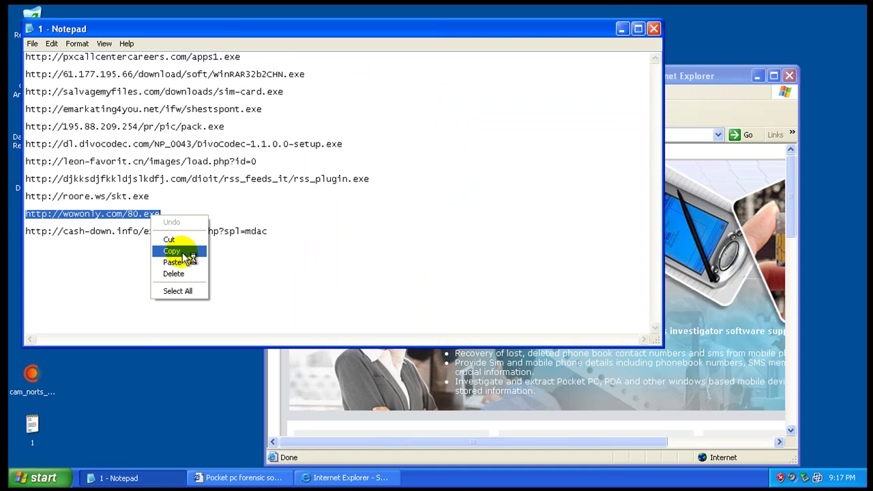
pyautogui.click(181, 249)
pyautogui.click(368, 480)
pyautogui.click(502, 260)
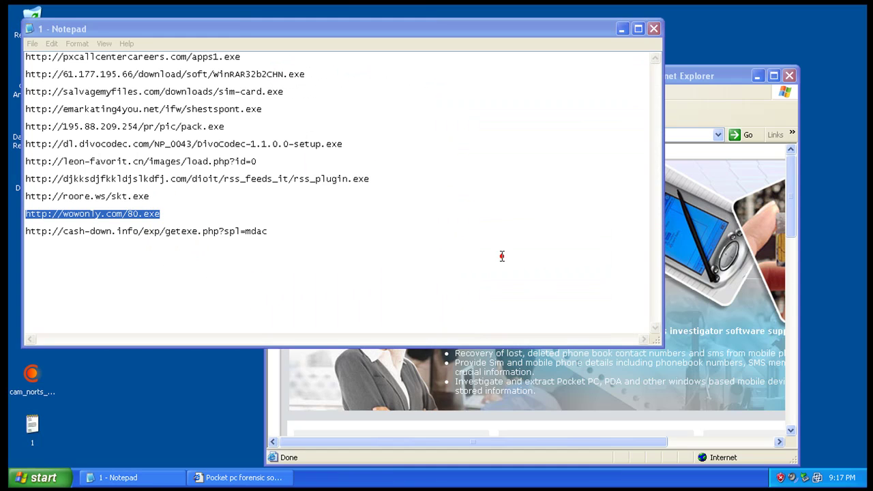
# Load the copied wowonly.com URL in the browser and run 80.exe, confirming the security warning
pyautogui.click(722, 75)
pyautogui.rightClick(446, 139)
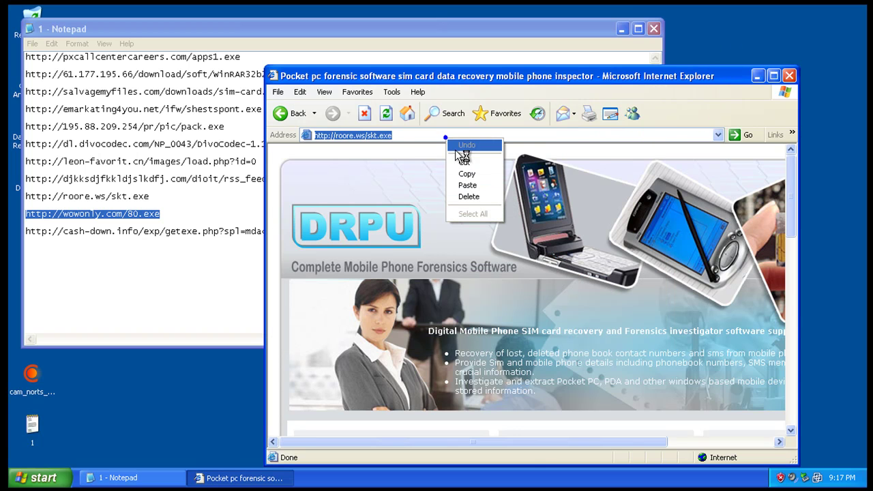
pyautogui.click(469, 186)
pyautogui.press('Return')
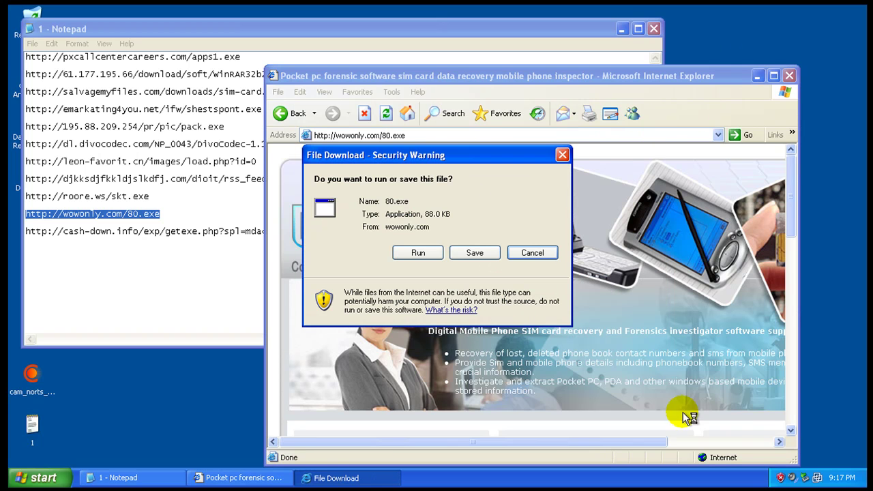
pyautogui.click(418, 254)
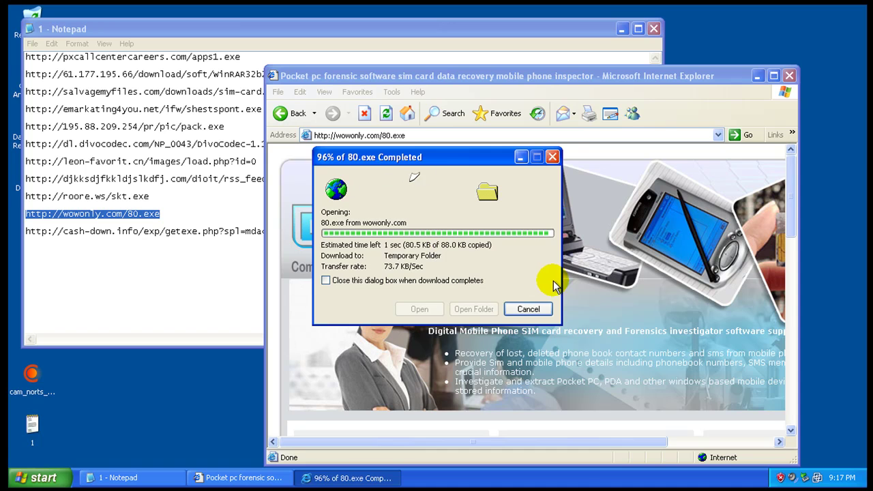
pyautogui.click(482, 231)
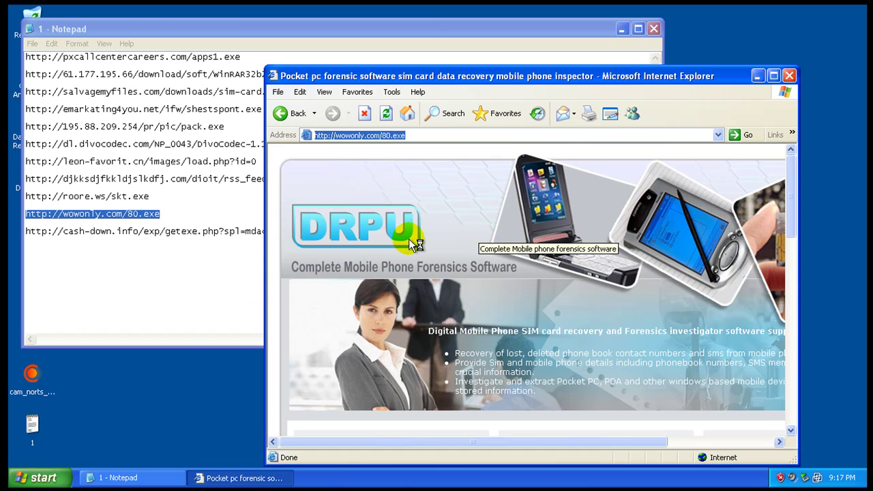
pyautogui.doubleClick(162, 232)
pyautogui.rightClick(164, 232)
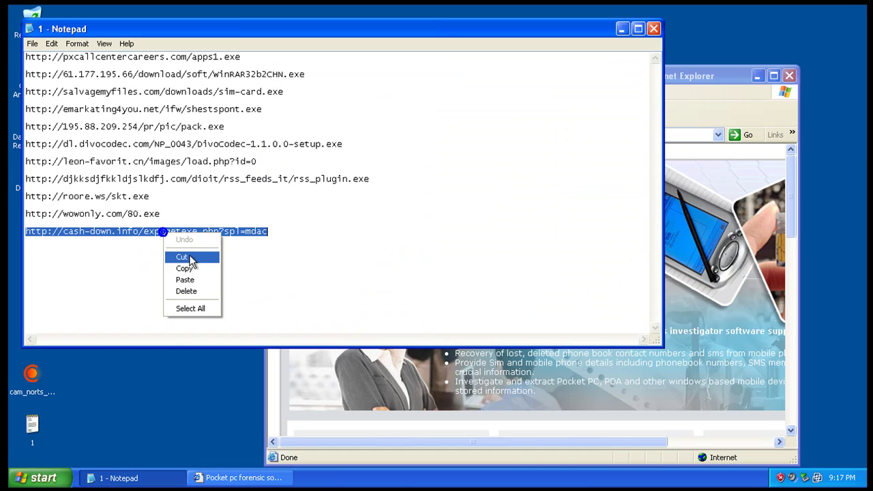
pyautogui.click(189, 266)
pyautogui.click(390, 461)
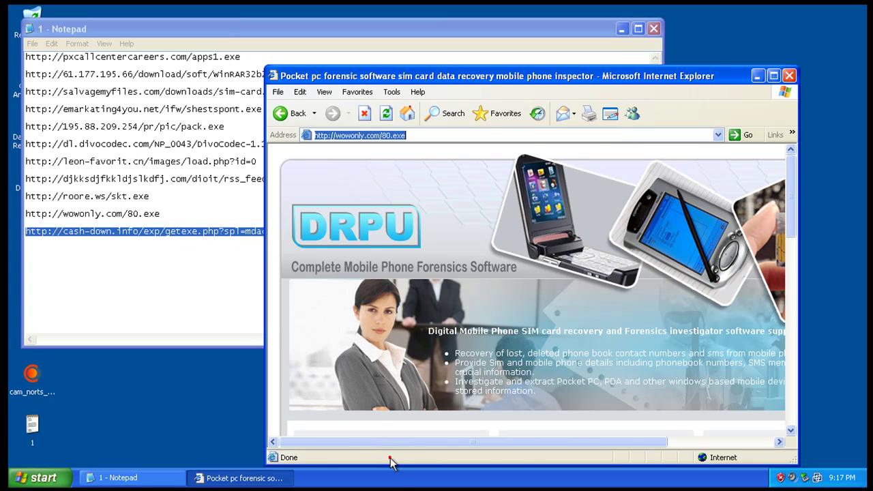
pyautogui.rightClick(473, 137)
pyautogui.click(517, 180)
pyautogui.press('Return')
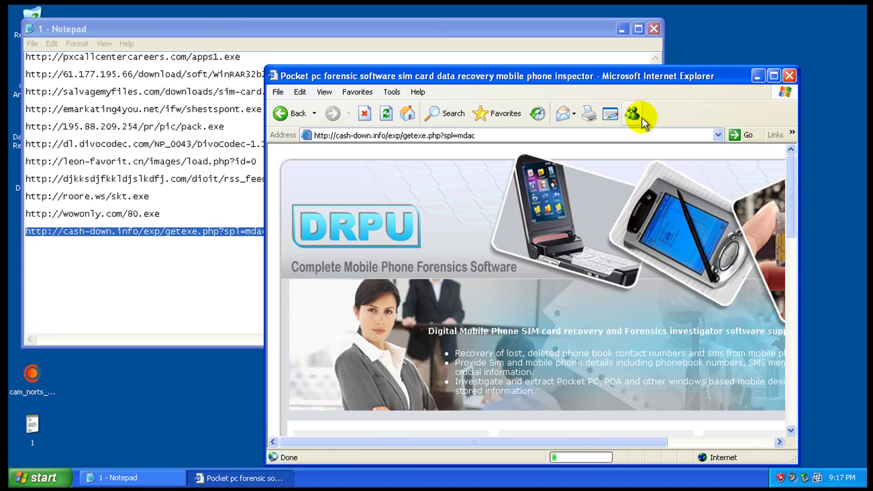
# Close the URL list and cancel the getexe.php download
pyautogui.click(653, 29)
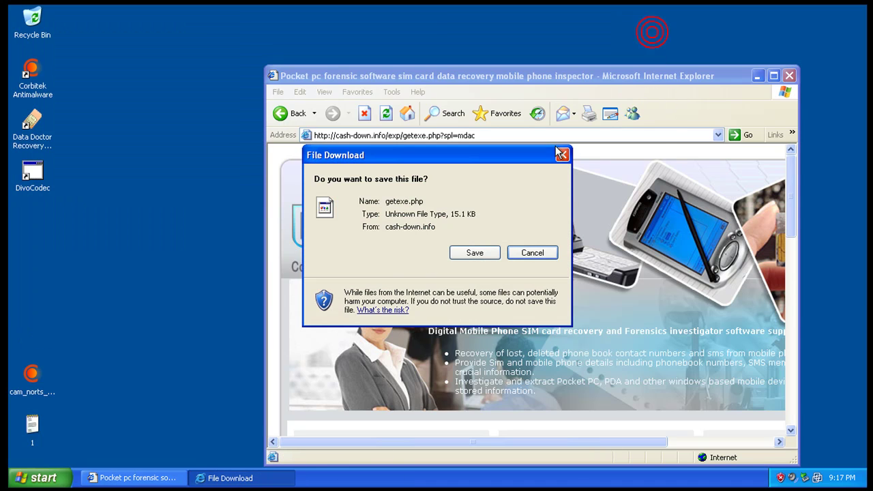
pyautogui.click(525, 258)
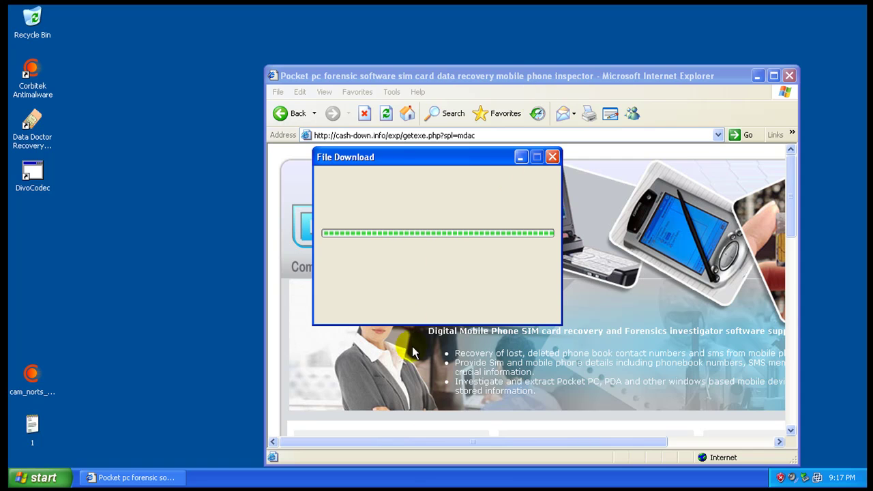
# Open Windows Task Manager and examine the running processes, including IEXPLORE.EXE, skt[1].exe, winlogon.exe, wmiprvse.exe and wscntfy.exe
pyautogui.rightClick(408, 476)
pyautogui.click(432, 435)
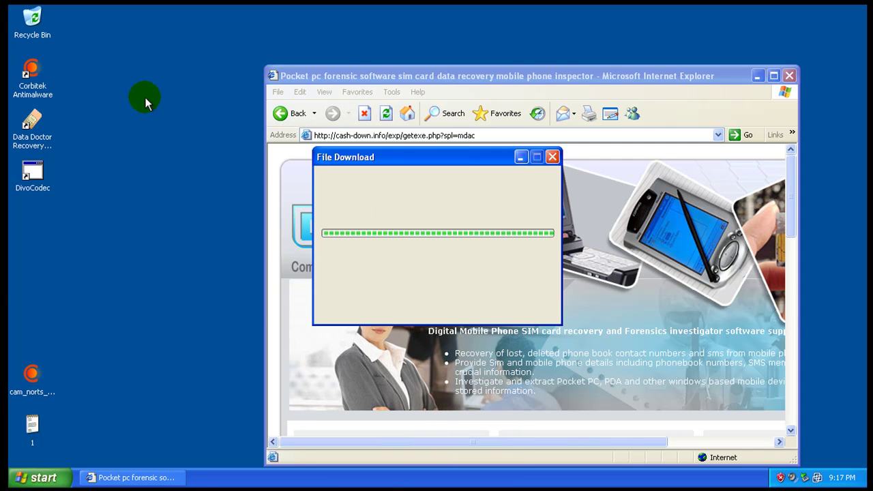
pyautogui.click(89, 82)
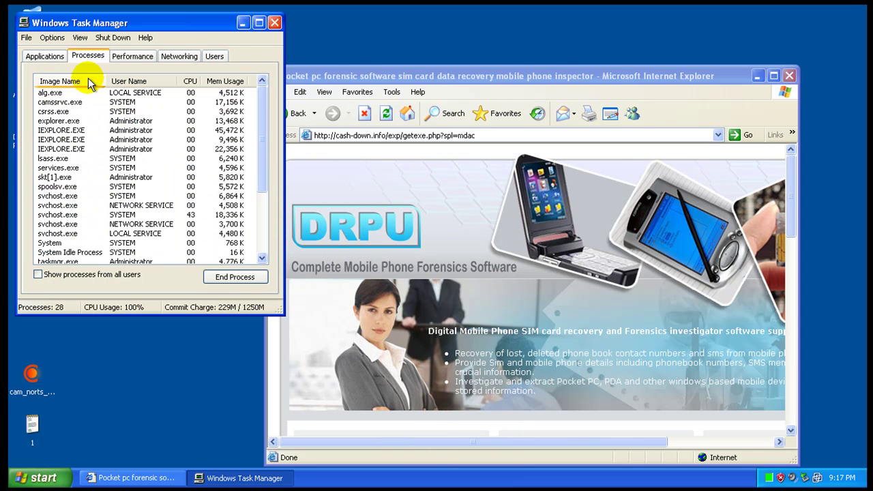
pyautogui.click(72, 129)
pyautogui.click(73, 139)
pyautogui.click(75, 149)
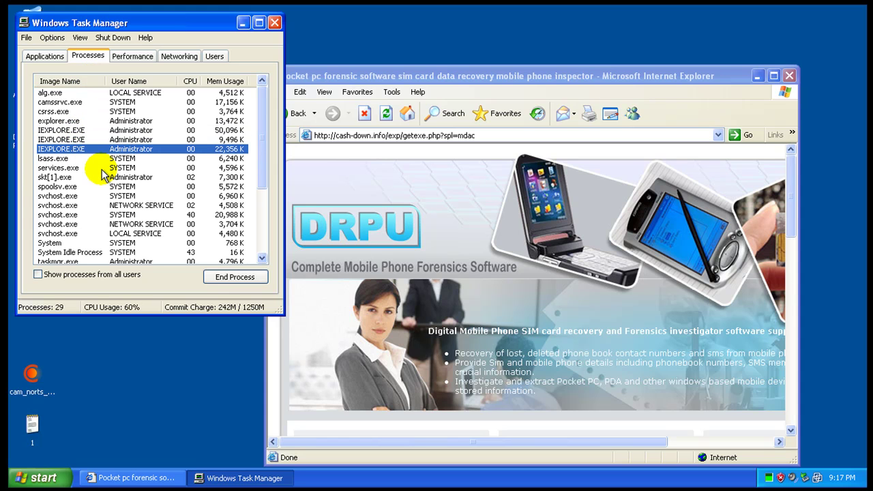
pyautogui.click(77, 175)
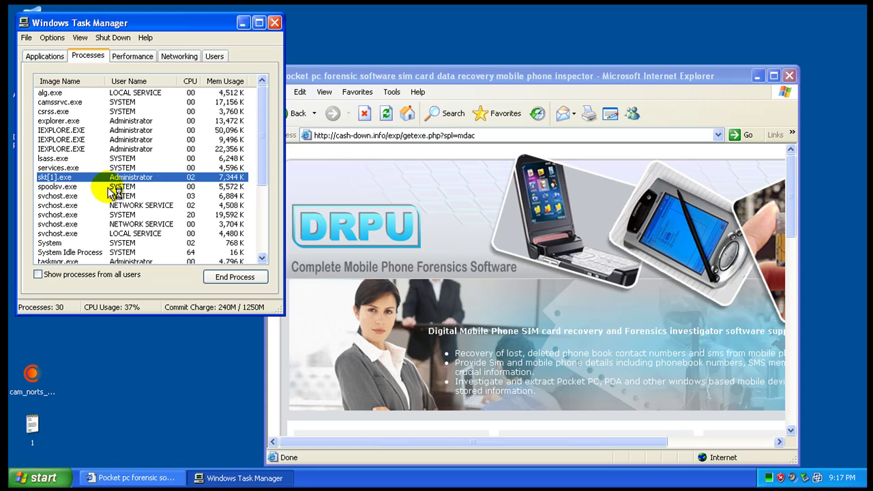
pyautogui.scroll(-4, 113, 191)
pyautogui.click(72, 214)
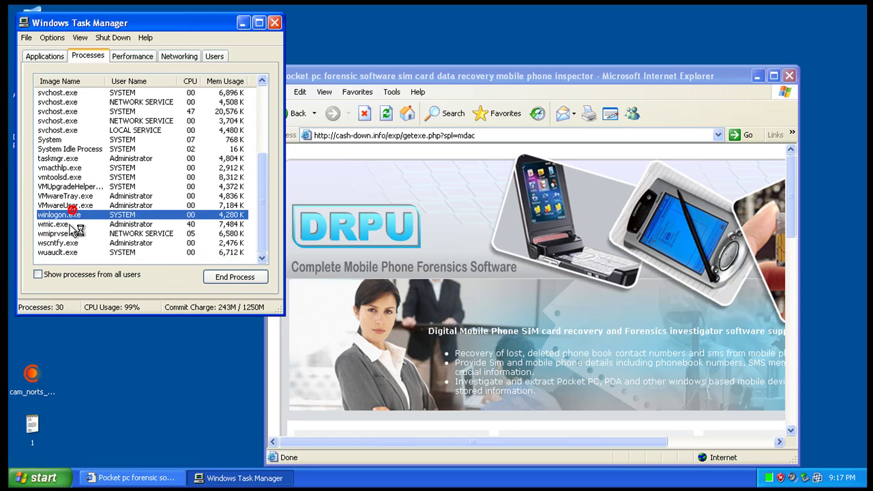
pyautogui.click(69, 224)
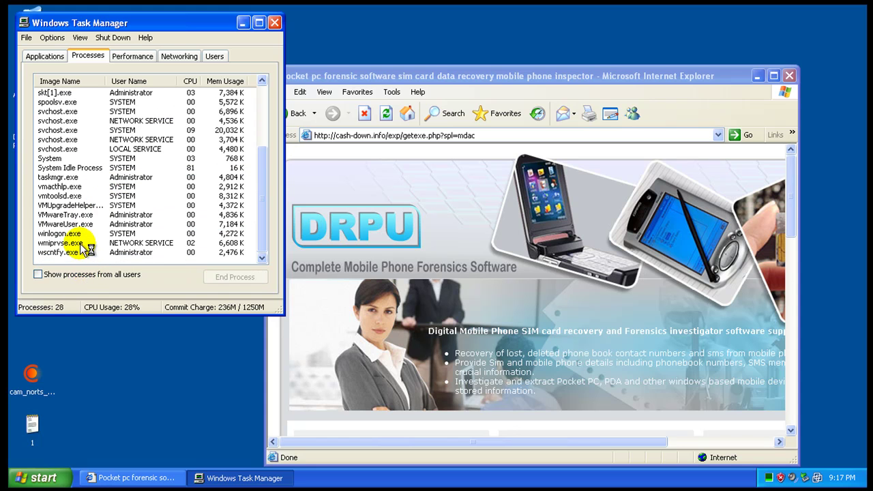
pyautogui.click(73, 242)
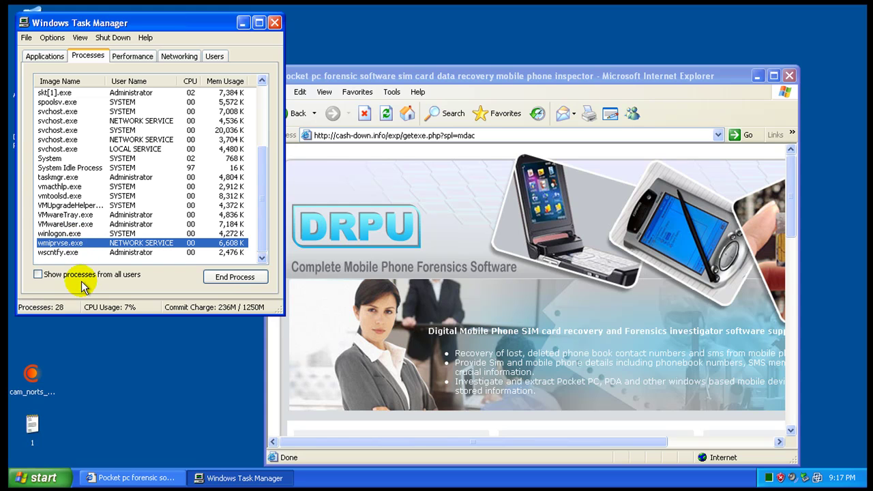
pyautogui.click(71, 252)
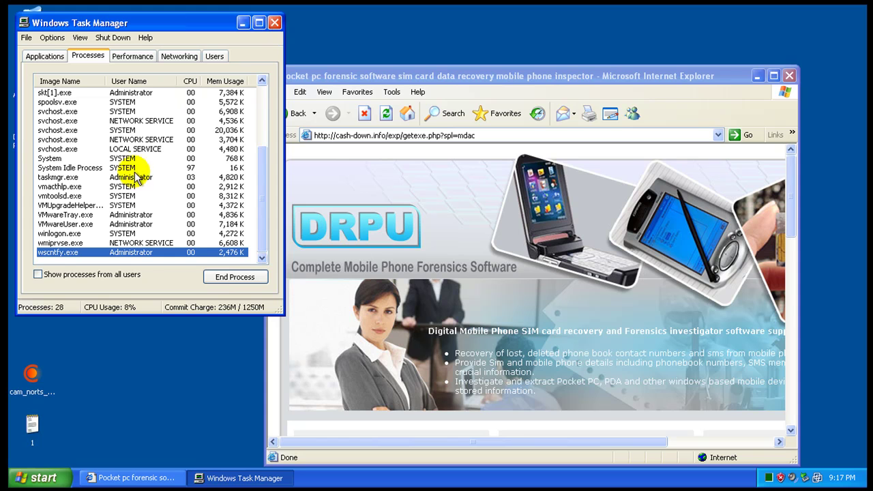
# Close Windows Task Manager and the browser window
pyautogui.click(274, 24)
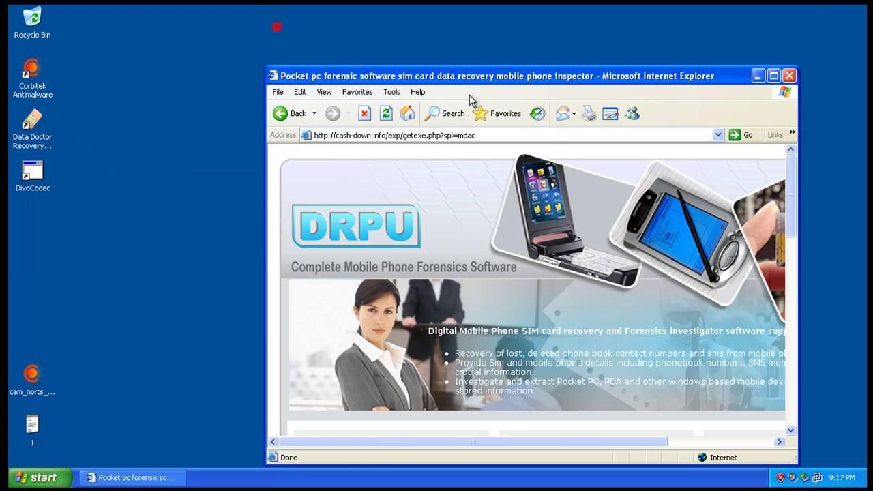
pyautogui.click(549, 135)
pyautogui.click(789, 76)
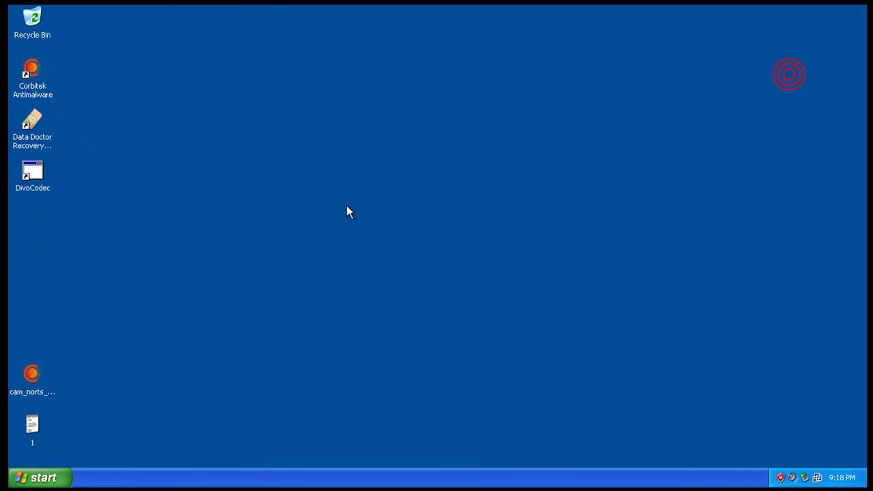
# Run a Corbitek Antimalware scan to completion, dismiss the finished notice and minimize the scanner window
pyautogui.click(32, 90)
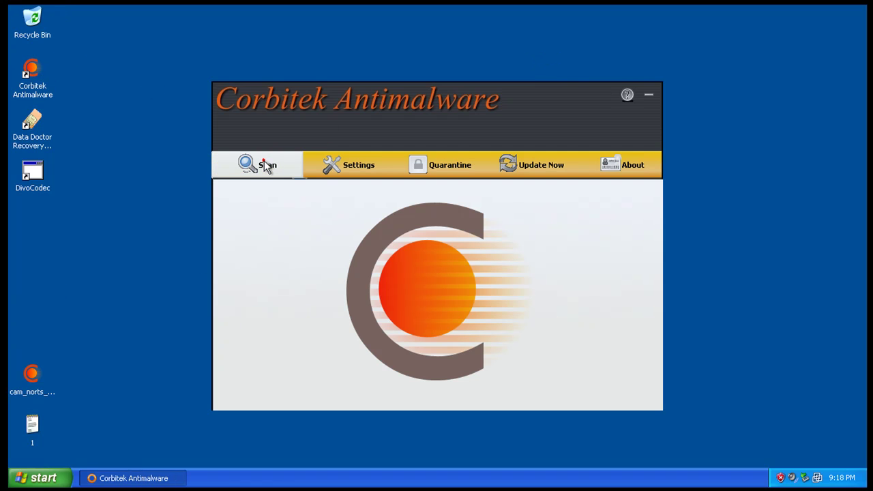
pyautogui.click(265, 165)
pyautogui.click(271, 195)
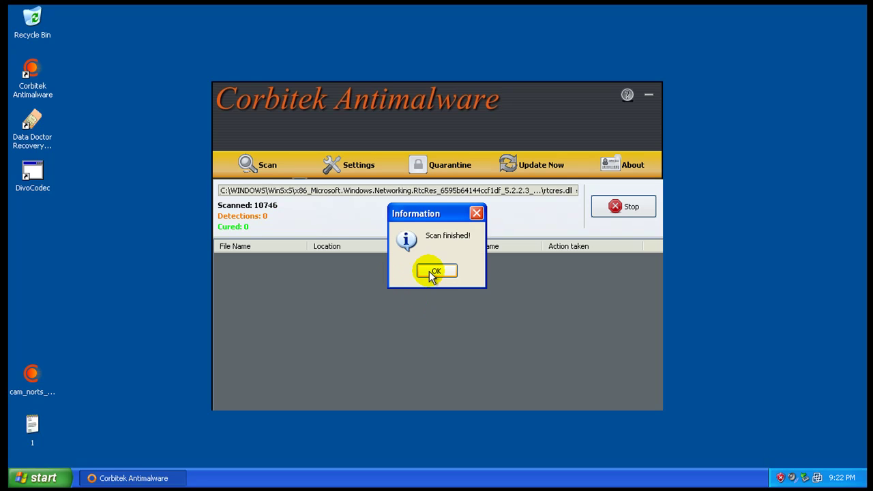
pyautogui.click(429, 271)
pyautogui.click(648, 94)
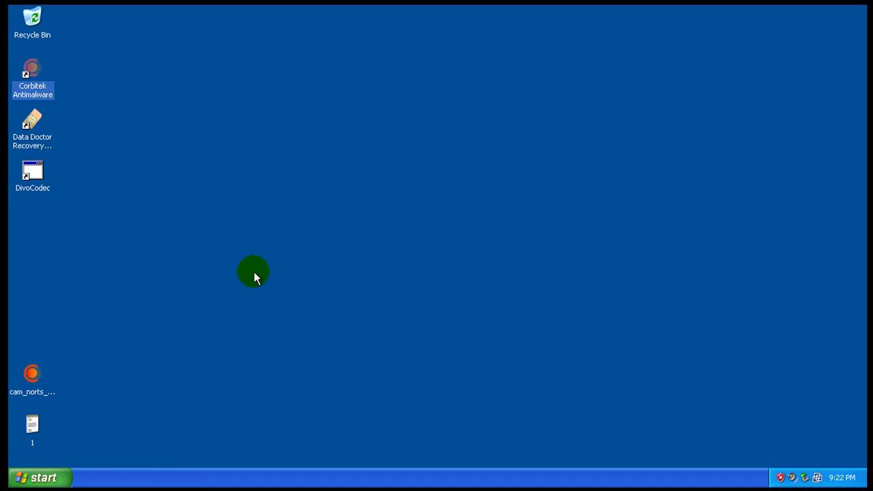
# In a new Internet Explorer window, set the home page to google.com and load it
pyautogui.click(17, 477)
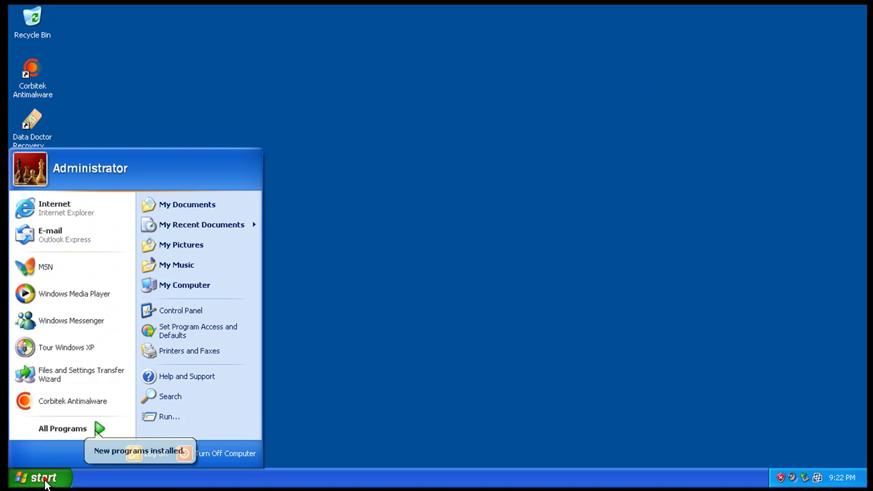
pyautogui.click(64, 211)
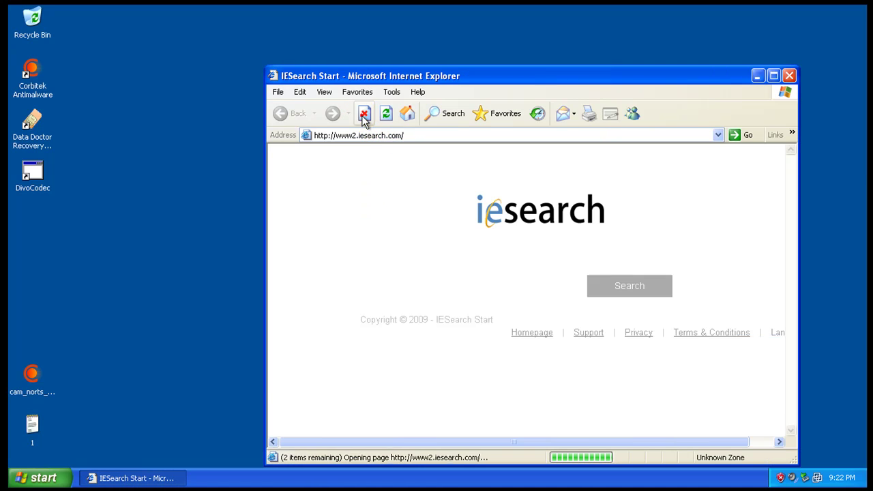
pyautogui.click(364, 117)
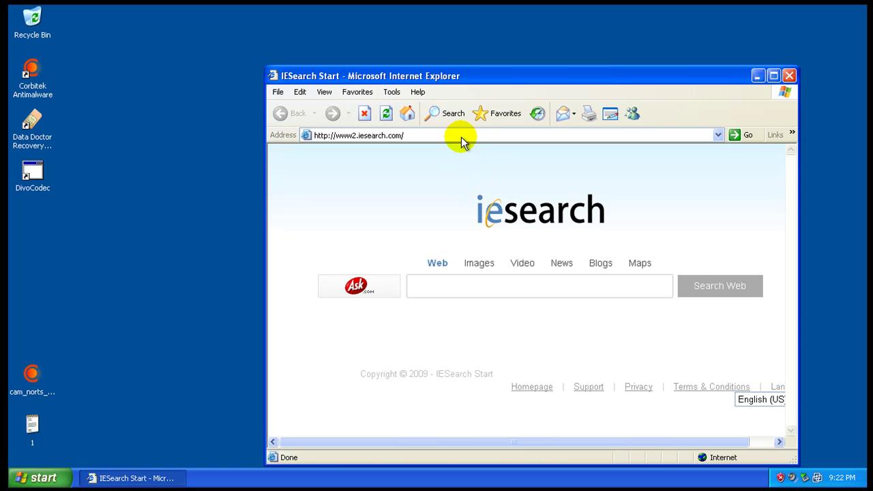
pyautogui.click(392, 91)
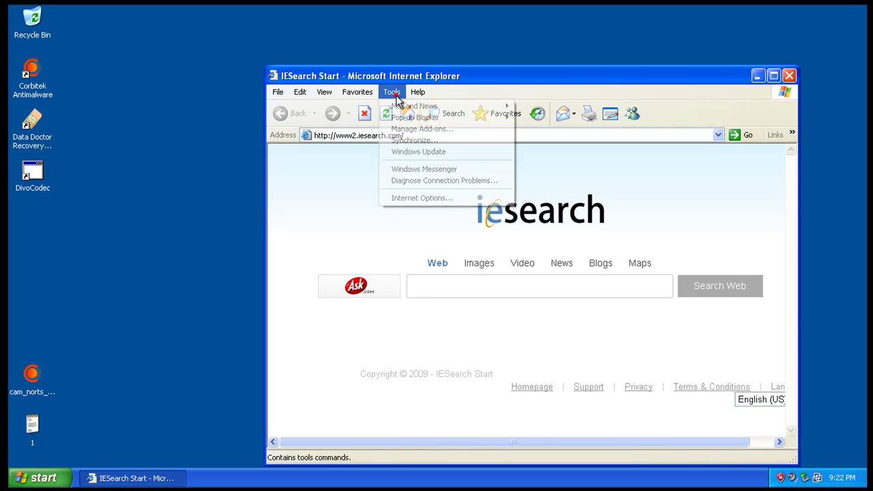
pyautogui.click(440, 199)
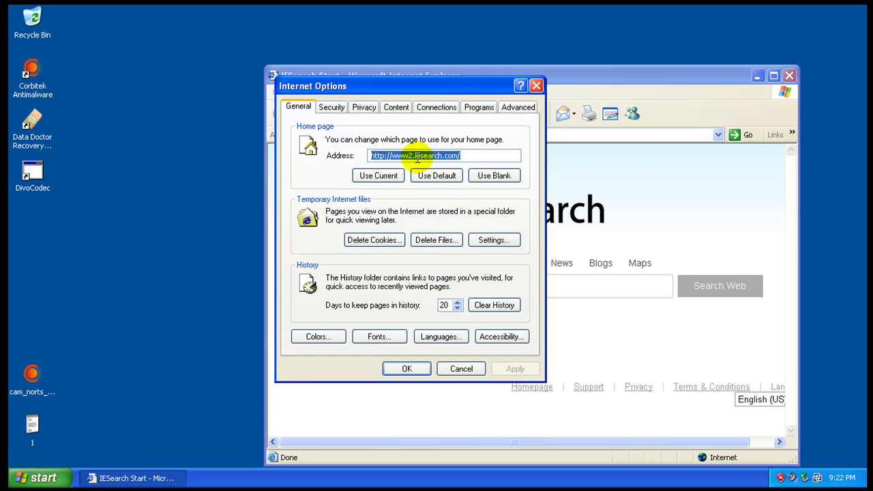
pyautogui.write('google.com')
pyautogui.press('Return')
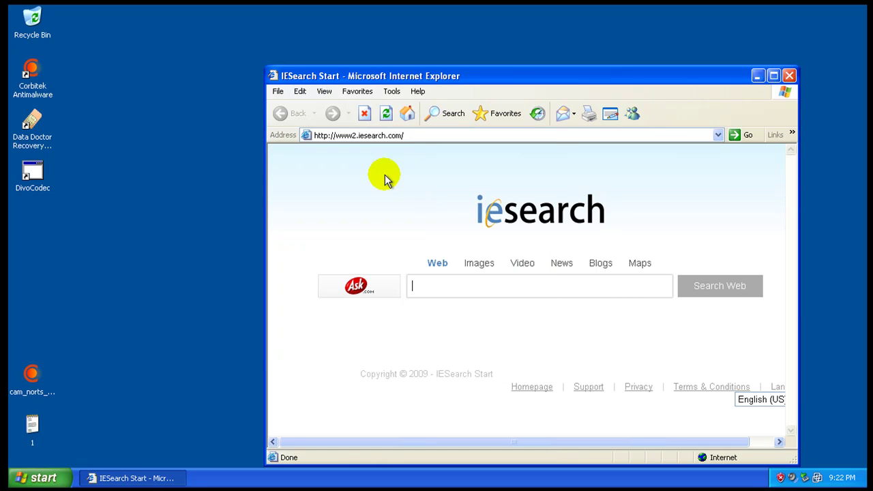
pyautogui.click(409, 113)
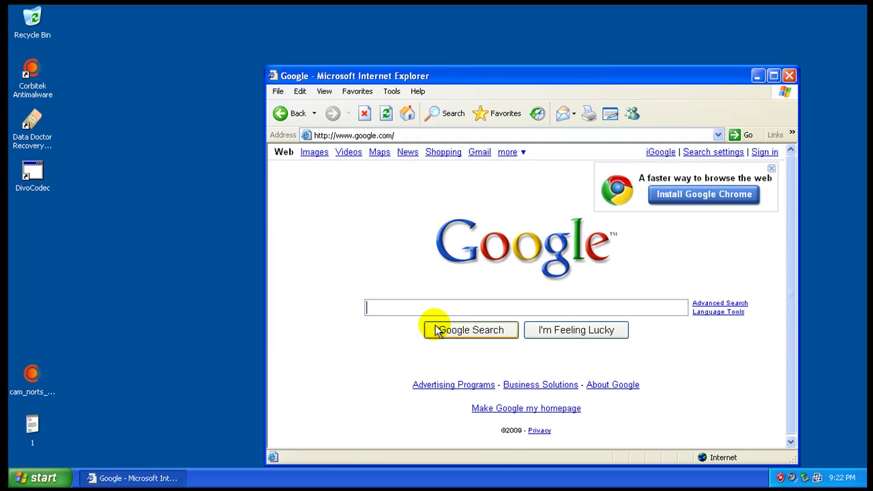
# Search Google for malwarebytes and close the Acai Berry pop-up advertisement window
pyautogui.write('malwa')
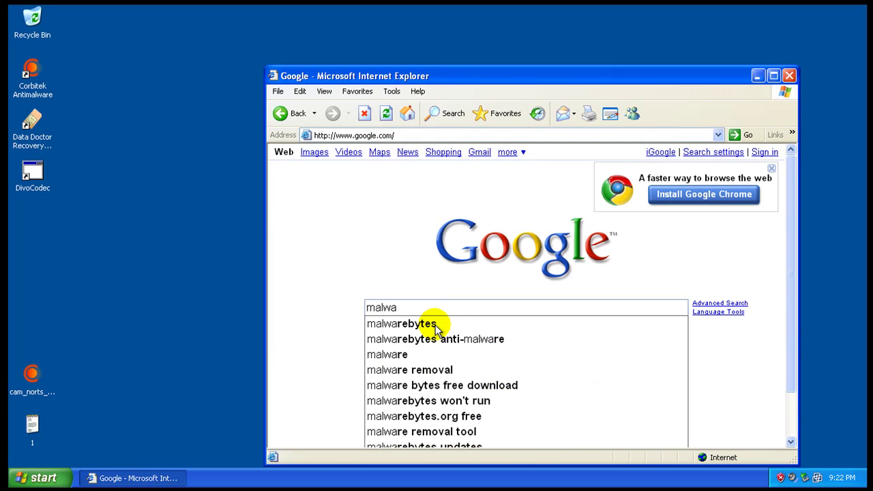
pyautogui.click(436, 324)
pyautogui.click(458, 279)
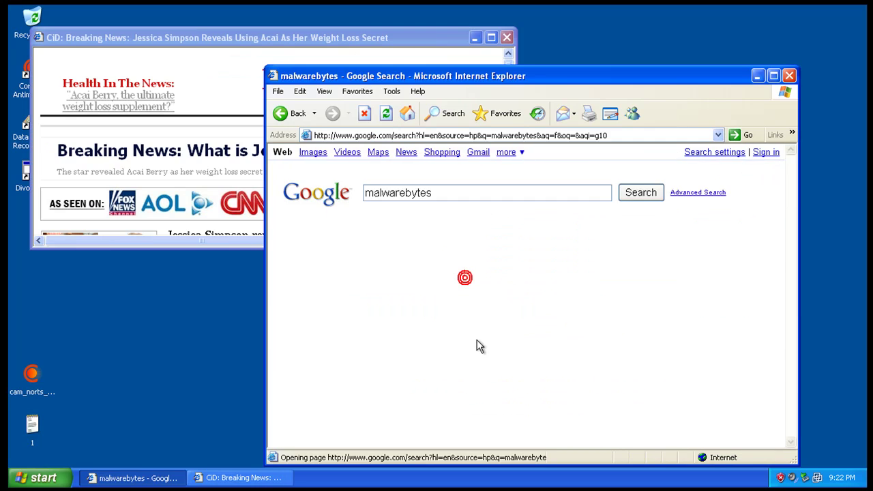
pyautogui.click(507, 37)
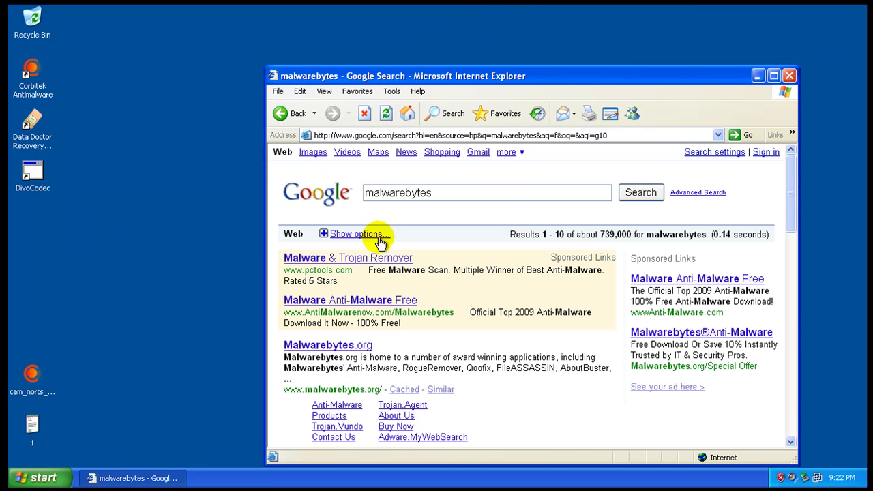
# Start the free Malwarebytes Anti-Malware download from Malwarebytes.org through CNET Download.com, accepting the privacy notice and widening the browser window
pyautogui.click(360, 353)
pyautogui.scroll(-7, 454, 331)
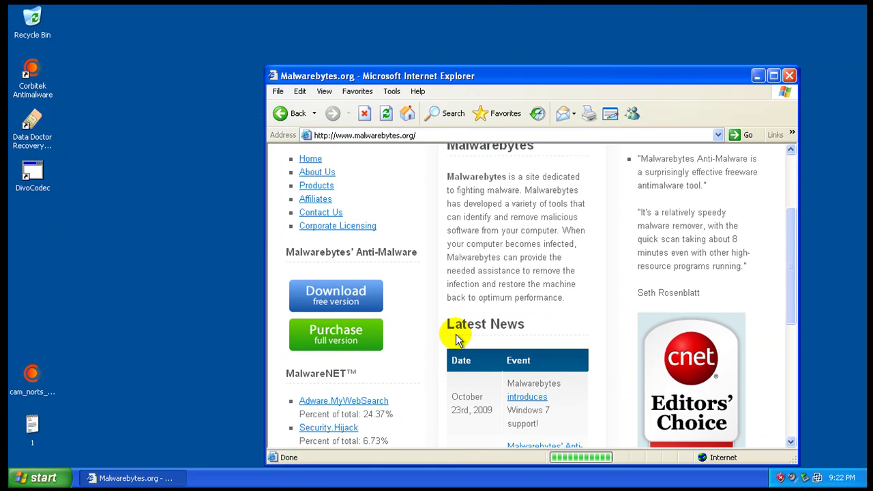
pyautogui.click(360, 163)
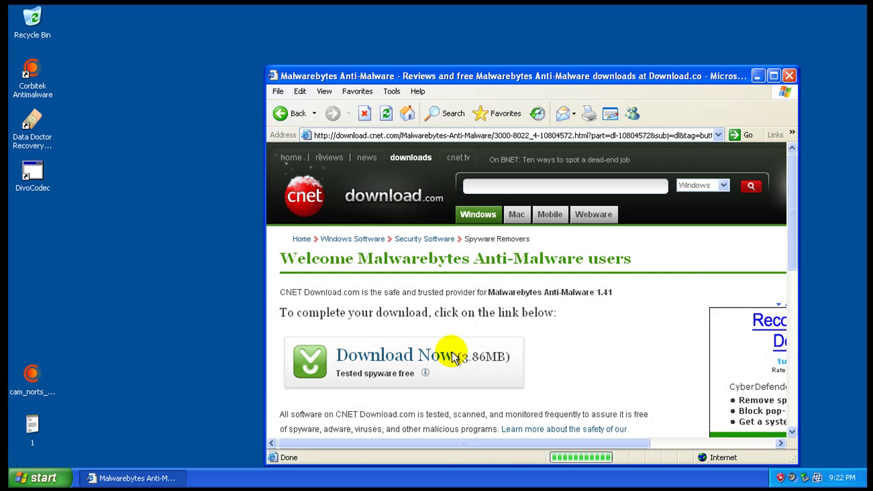
pyautogui.click(440, 356)
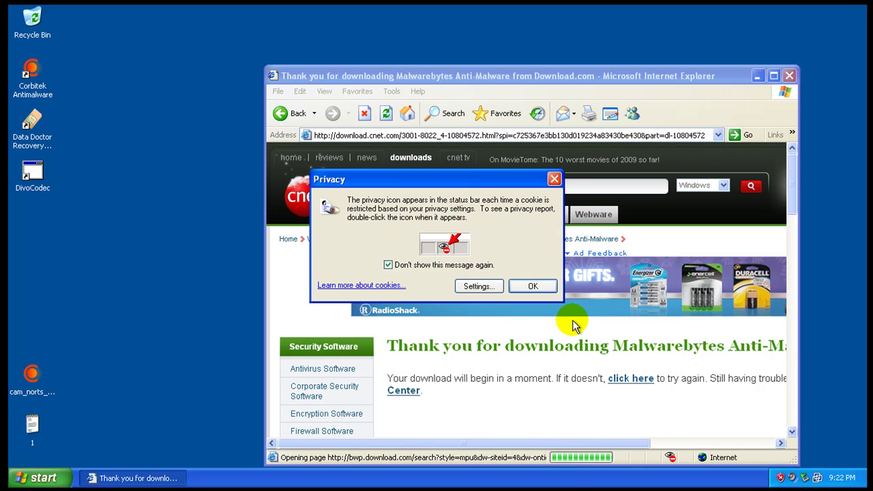
pyautogui.click(533, 287)
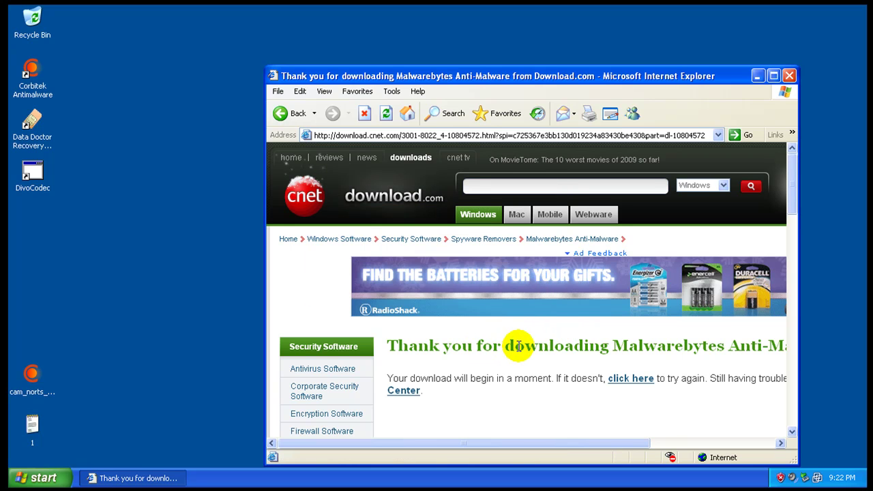
pyautogui.moveTo(266, 278); pyautogui.dragTo(163, 276)
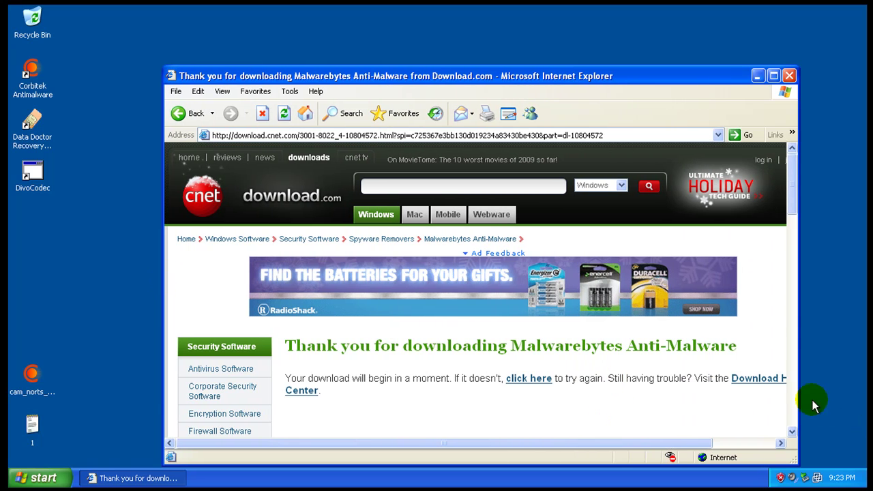
pyautogui.moveTo(798, 397); pyautogui.dragTo(838, 397)
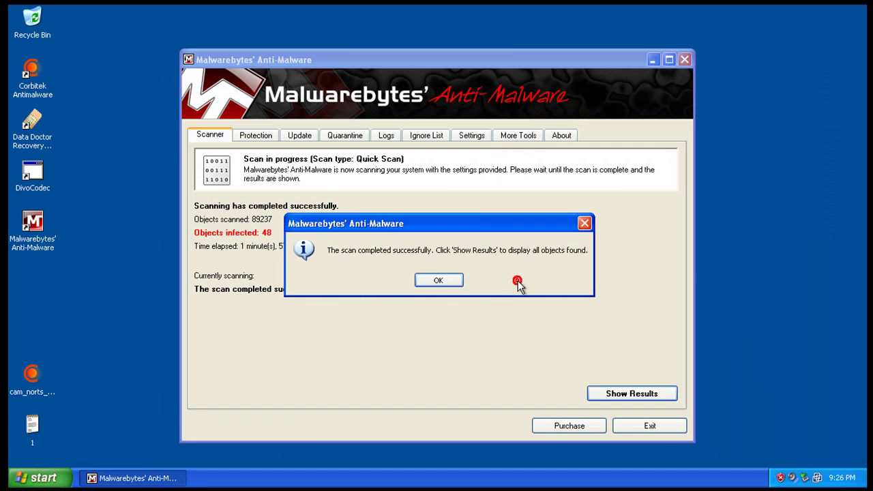
# Display the Malwarebytes quick scan results, sorted by vendor with a wider Items column
pyautogui.click(428, 283)
pyautogui.click(616, 392)
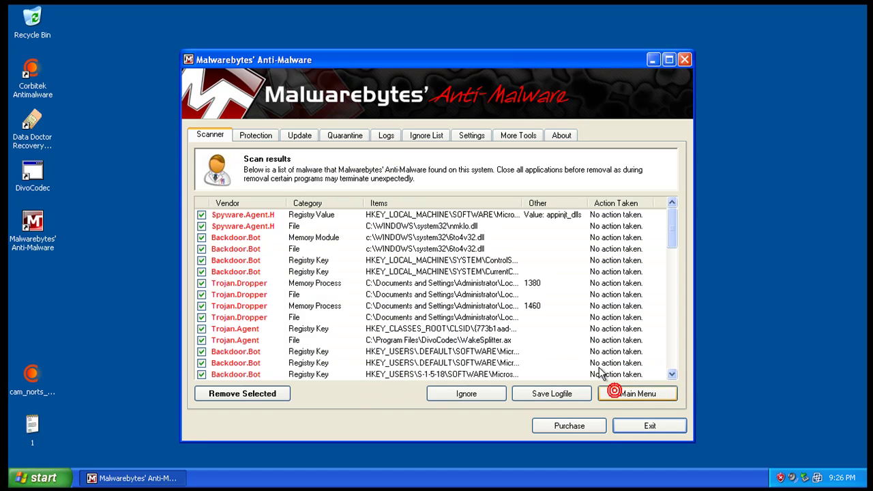
pyautogui.click(268, 203)
pyautogui.click(260, 216)
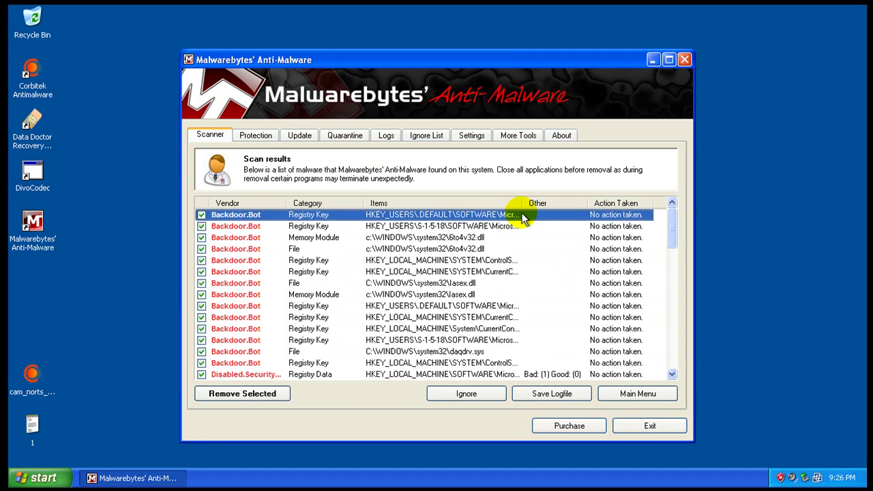
pyautogui.moveTo(524, 203); pyautogui.dragTo(555, 204)
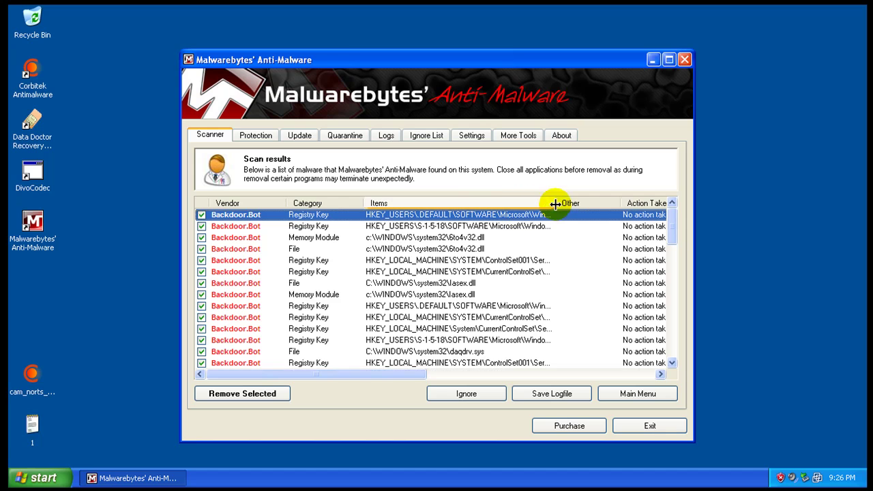
# Examine the Backdoor.Bot, Disabled.Security, Hijack.Userinit, Malware.Trace and Spyware.Agent.H entries in the scan results
pyautogui.click(236, 284)
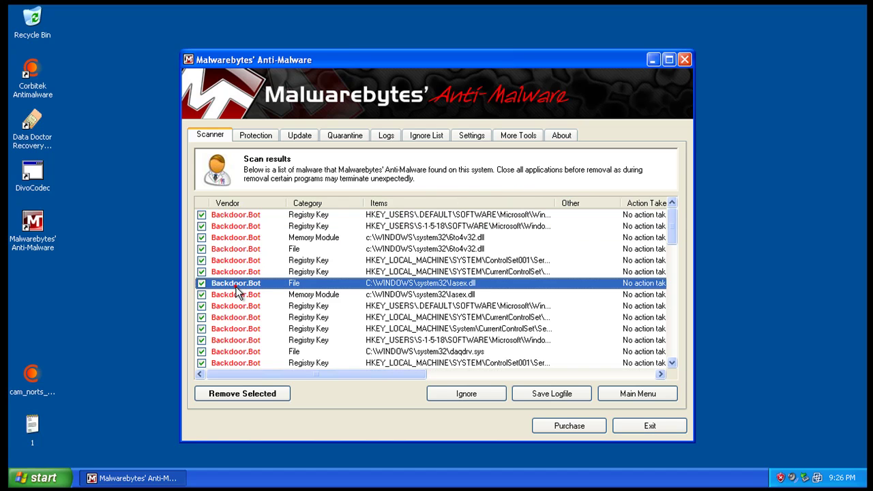
pyautogui.click(236, 296)
pyautogui.click(237, 260)
pyautogui.scroll(-3, 290, 285)
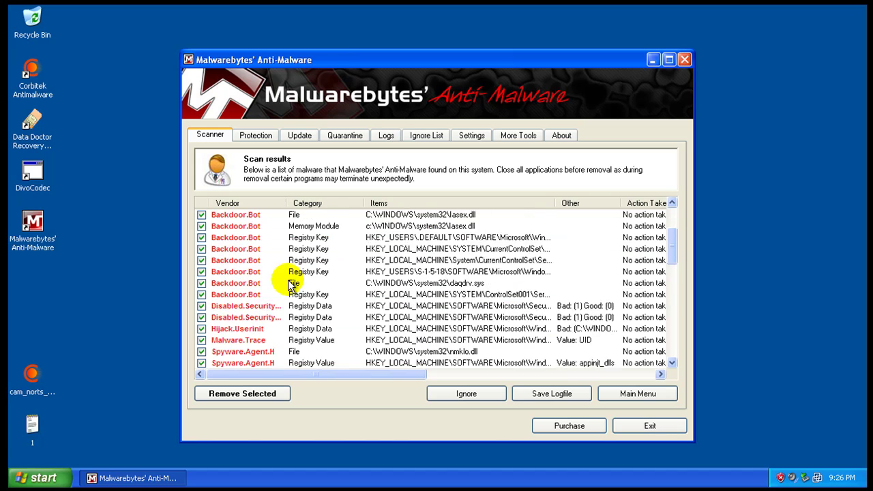
pyautogui.click(263, 271)
pyautogui.click(262, 282)
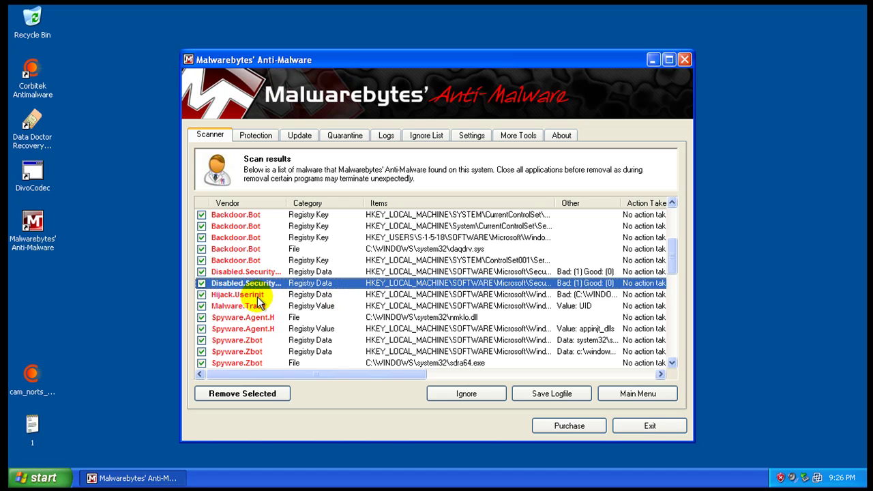
pyautogui.click(396, 294)
pyautogui.click(403, 307)
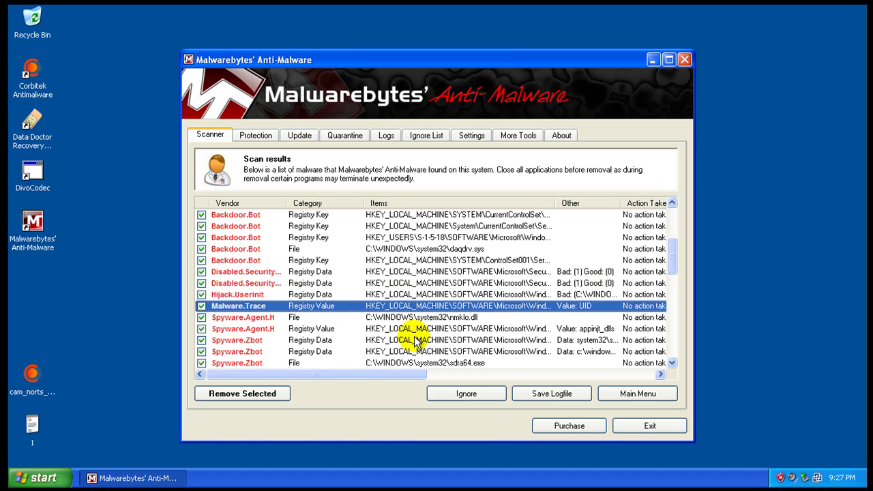
pyautogui.click(413, 318)
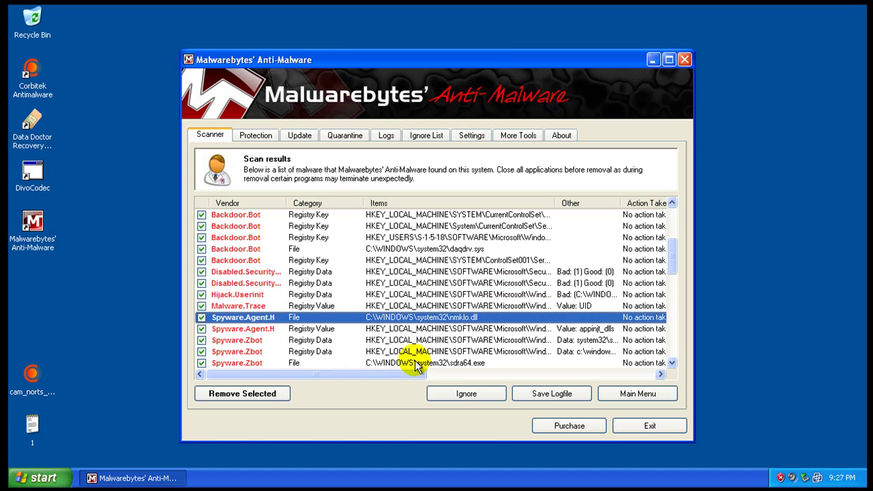
# Review the remaining detections to the end of the list, widening the Vendor column to read the full names
pyautogui.scroll(-3, 267, 306)
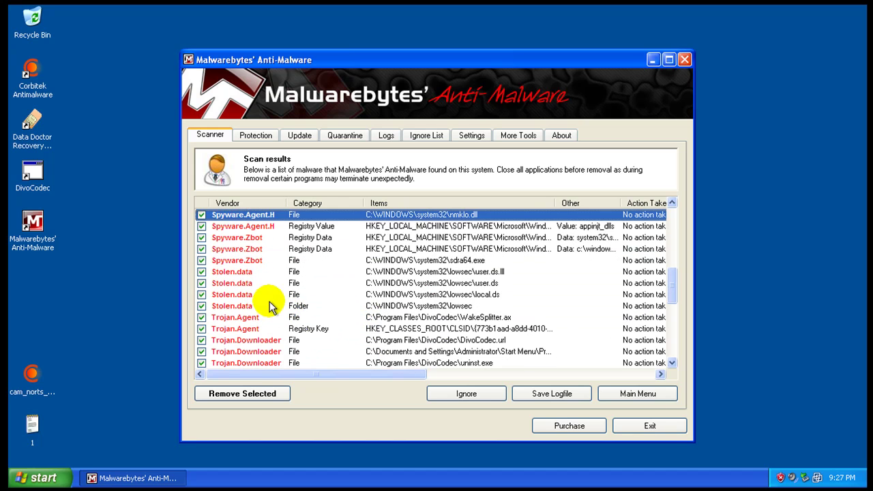
pyautogui.scroll(-4, 270, 306)
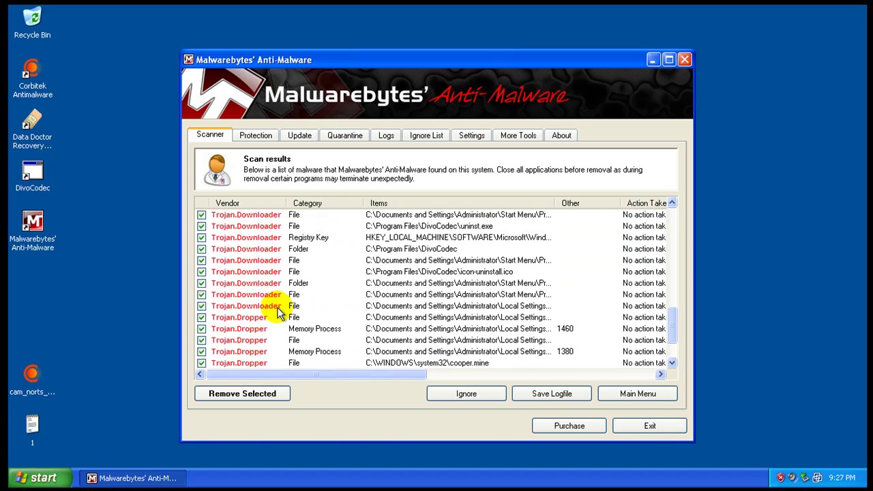
pyautogui.scroll(-2, 291, 314)
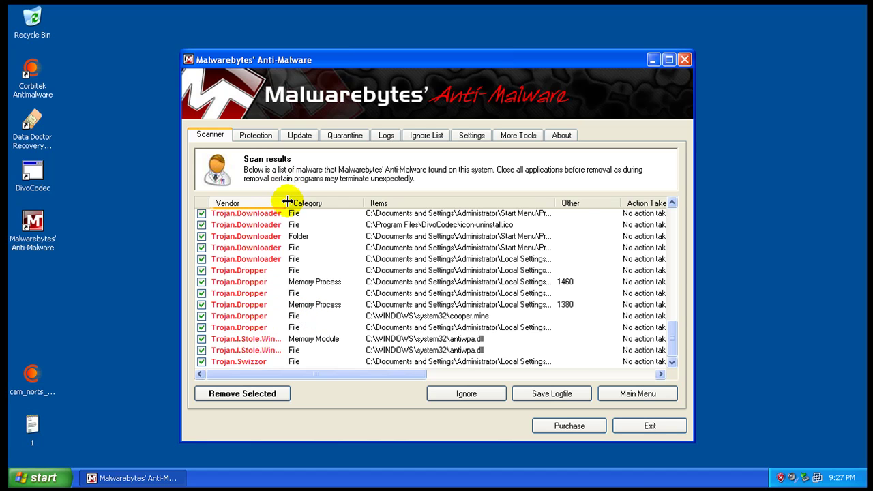
pyautogui.moveTo(286, 203); pyautogui.dragTo(328, 203)
pyautogui.click(101, 276)
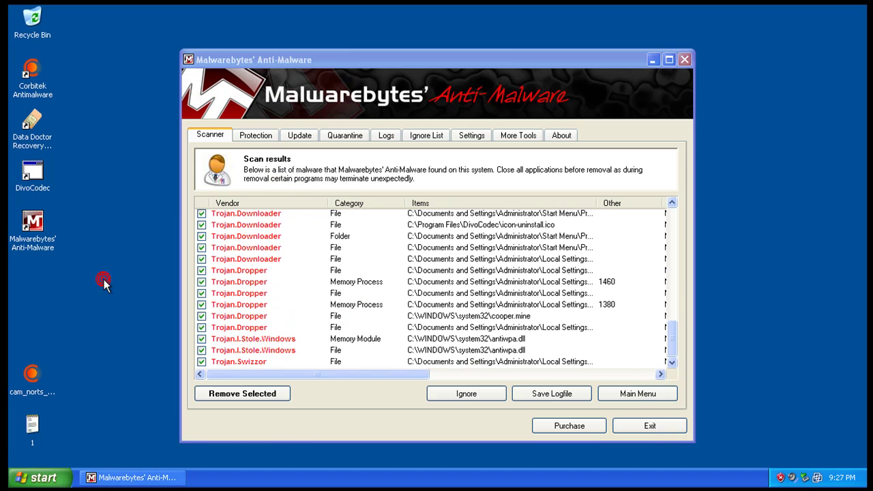
pyautogui.rightClick(34, 375)
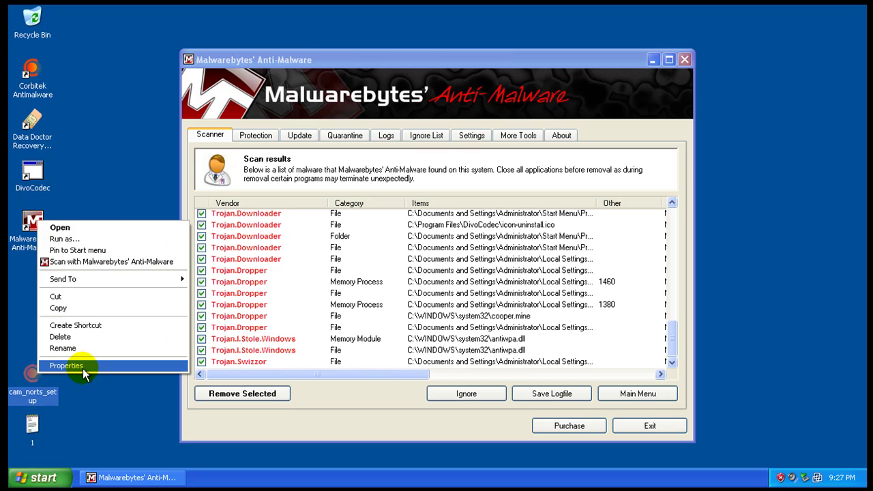
pyautogui.click(107, 225)
pyautogui.click(129, 140)
# Launch Corbitek Antimalware, move its window up over the scan results and open its settings
pyautogui.click(33, 74)
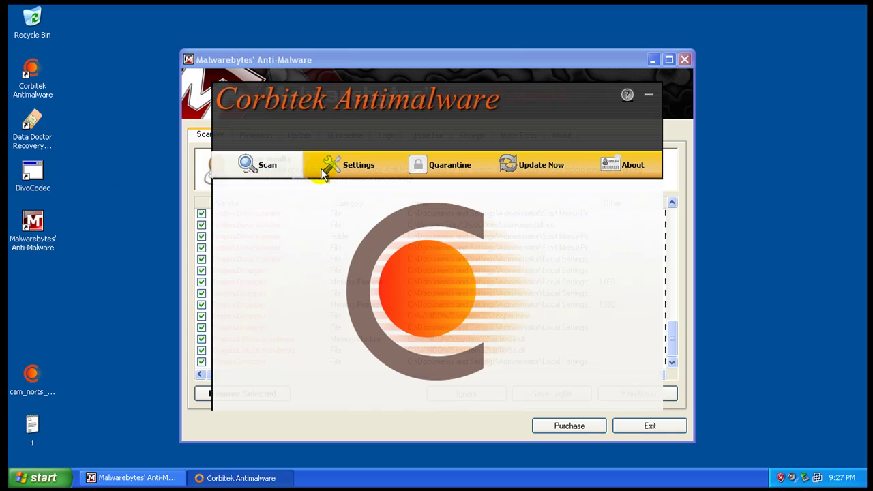
pyautogui.moveTo(524, 111); pyautogui.dragTo(472, 75)
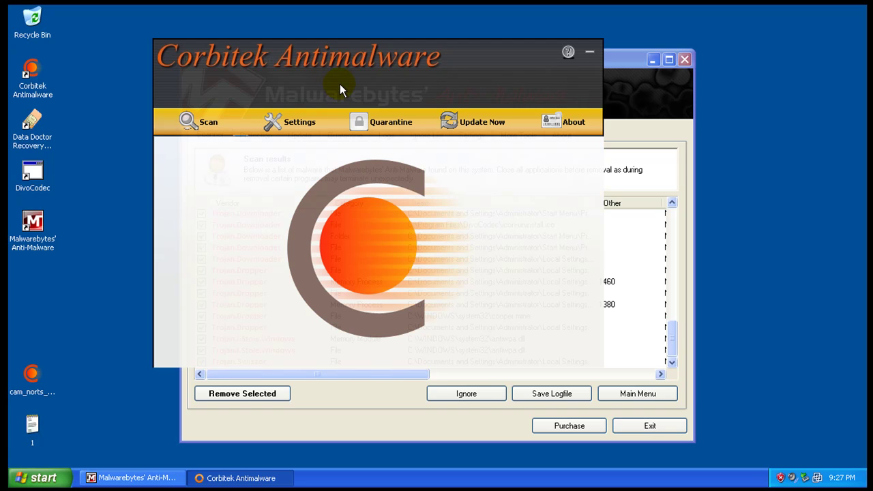
pyautogui.click(305, 129)
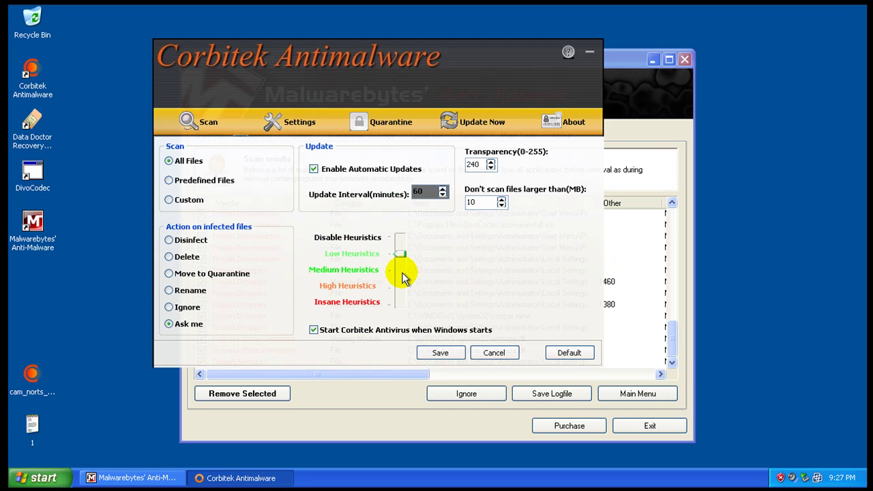
# Raise the detection level to Insane Heuristics and save the settings
pyautogui.click(401, 306)
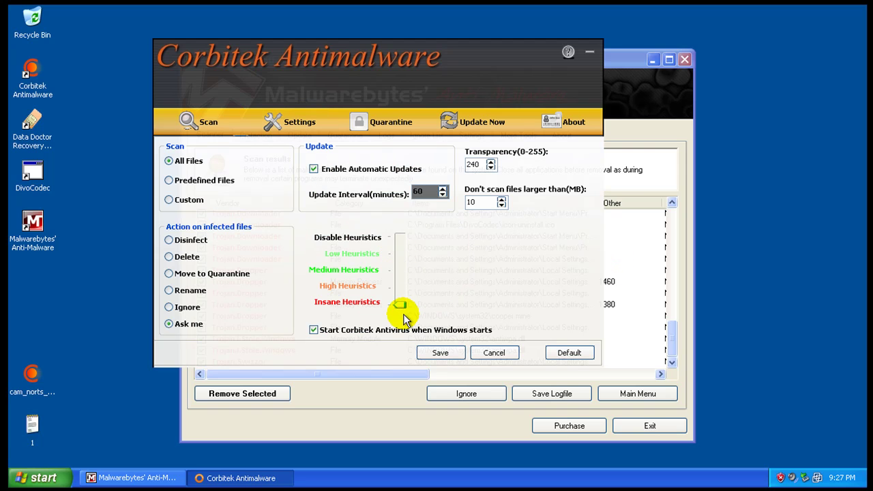
pyautogui.click(442, 353)
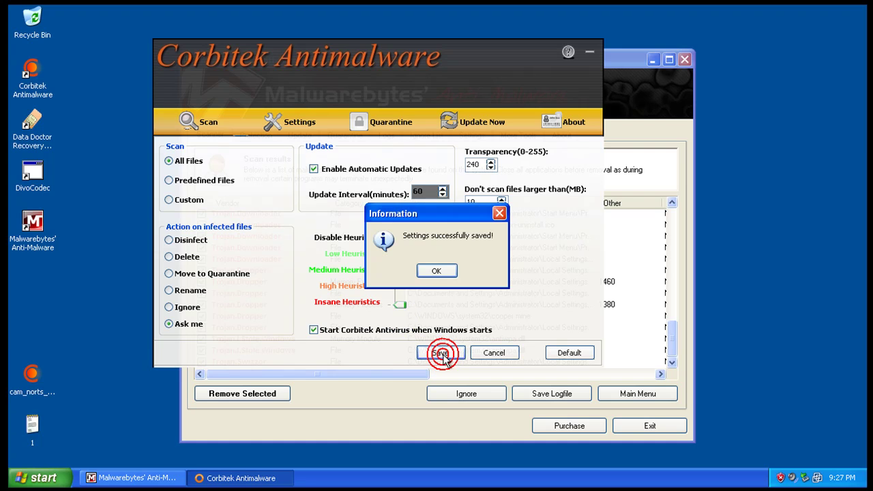
pyautogui.click(440, 270)
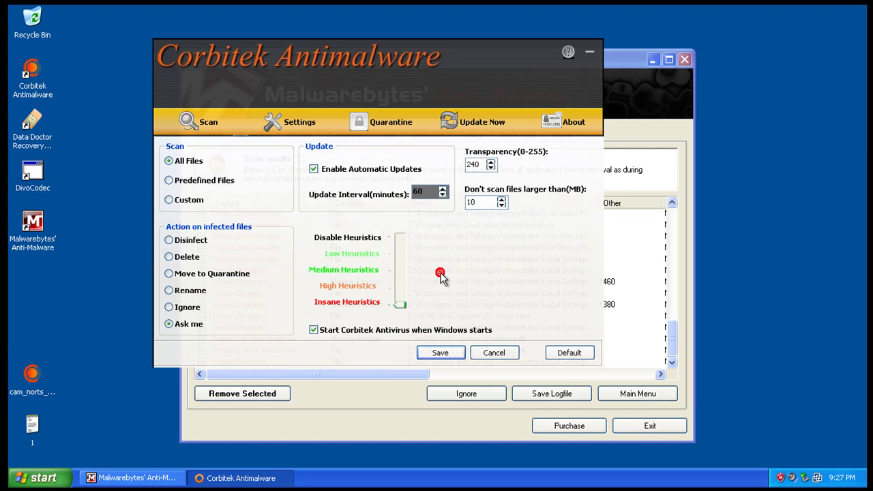
# Start a Corbitek scan of the system and minimize the Malwarebytes window behind it
pyautogui.click(206, 127)
pyautogui.click(216, 152)
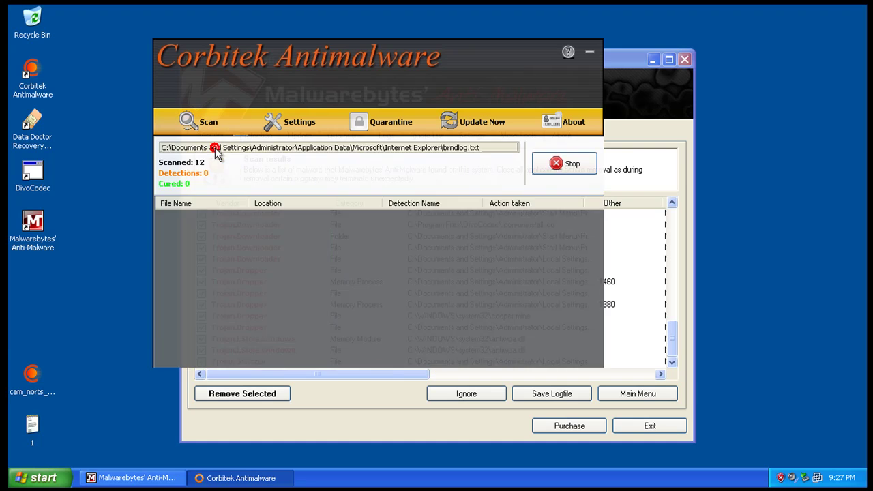
pyautogui.click(652, 60)
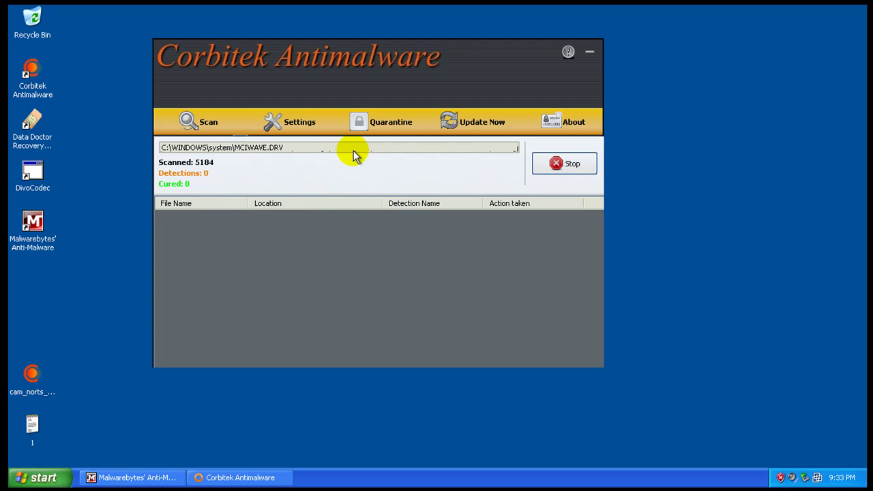
pyautogui.click(380, 363)
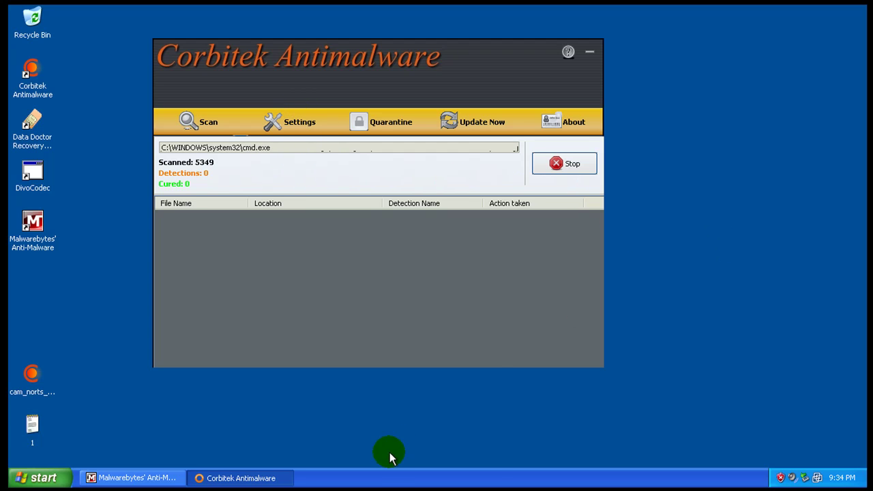
# Open Windows Task Manager and sort the processes by memory usage, highest first
pyautogui.rightClick(391, 477)
pyautogui.click(419, 436)
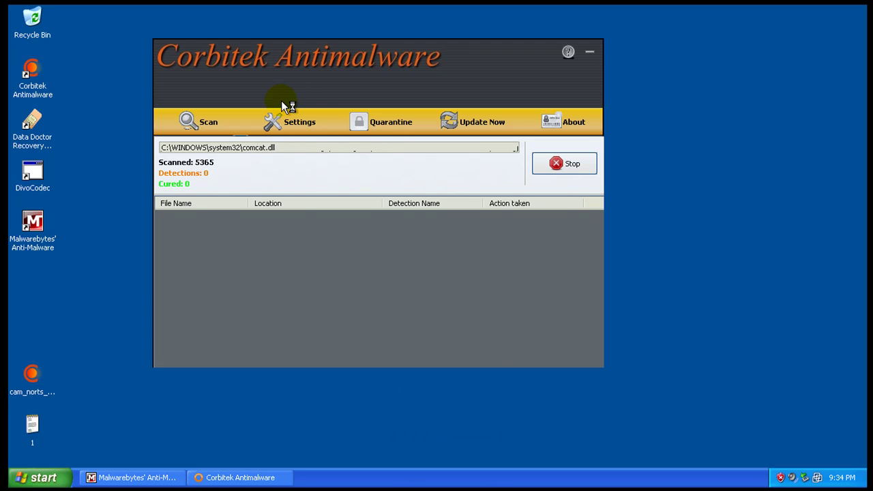
pyautogui.click(225, 81)
pyautogui.click(225, 81)
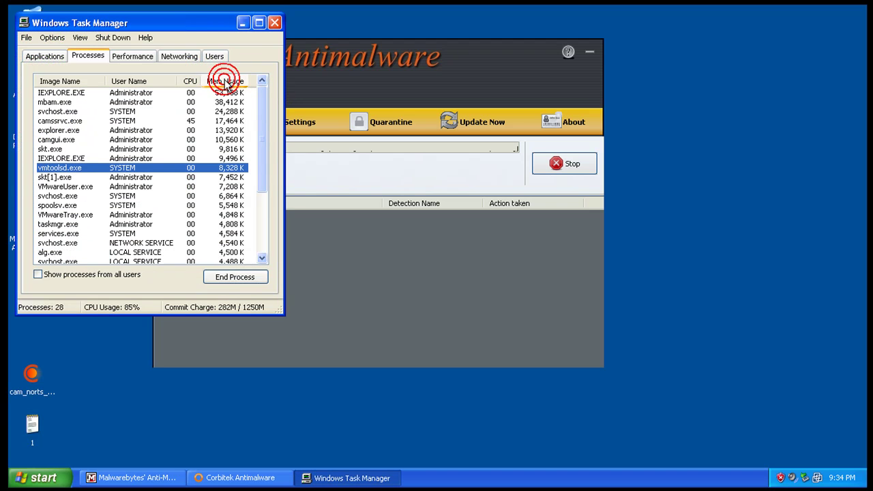
# End the IEXPLORE.EXE process that uses the most memory
pyautogui.click(151, 92)
pyautogui.rightClick(156, 93)
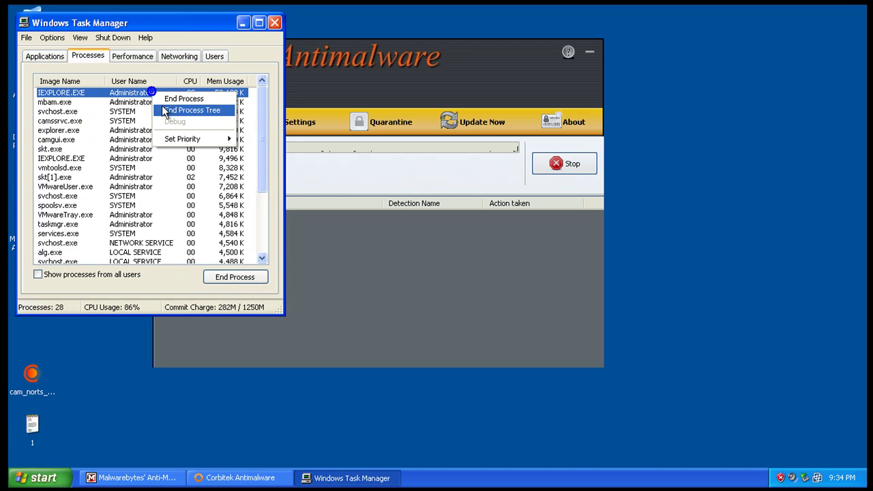
pyautogui.click(197, 111)
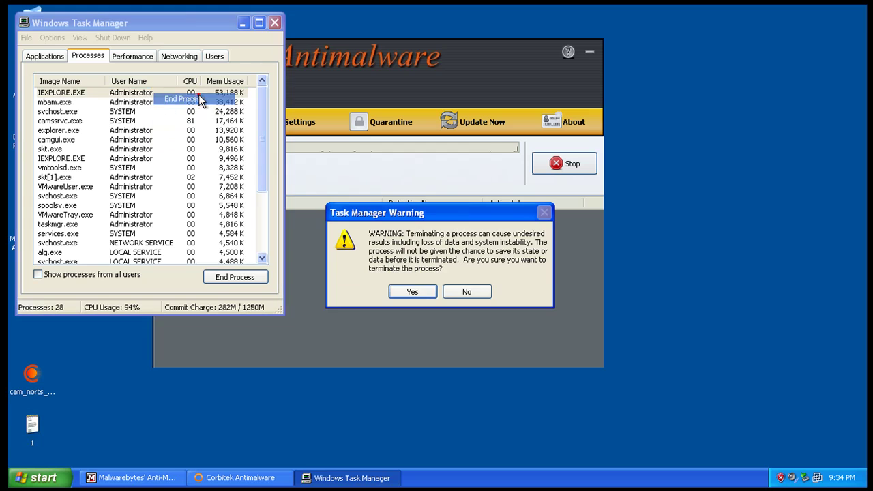
pyautogui.click(418, 292)
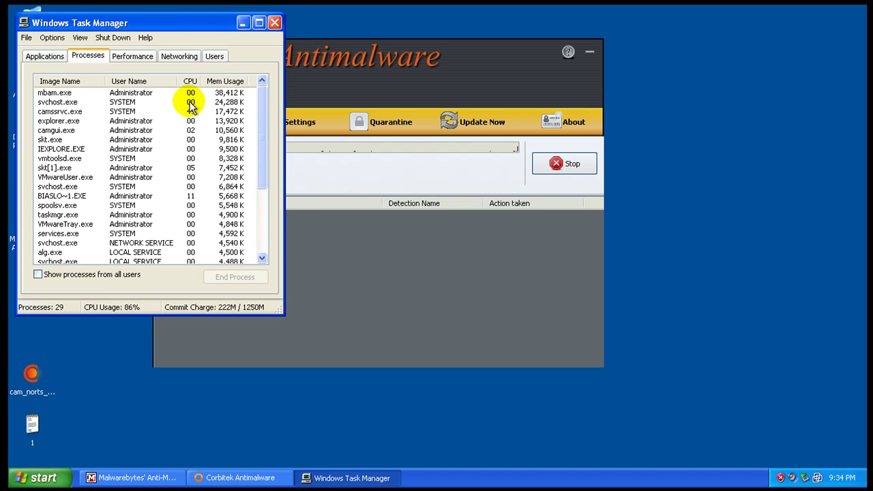
# Examine the running processes, including both IEXPLORE.EXE entries and camssrvc.exe, and close Task Manager
pyautogui.click(130, 111)
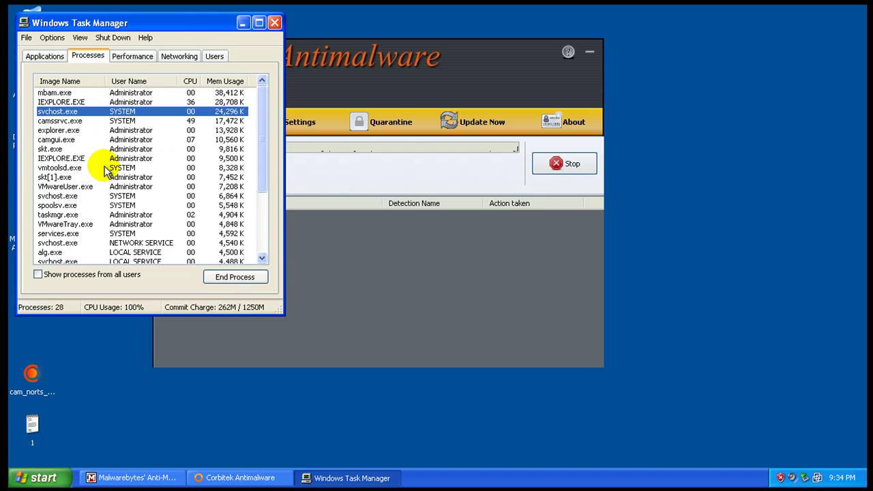
pyautogui.click(103, 159)
pyautogui.click(94, 104)
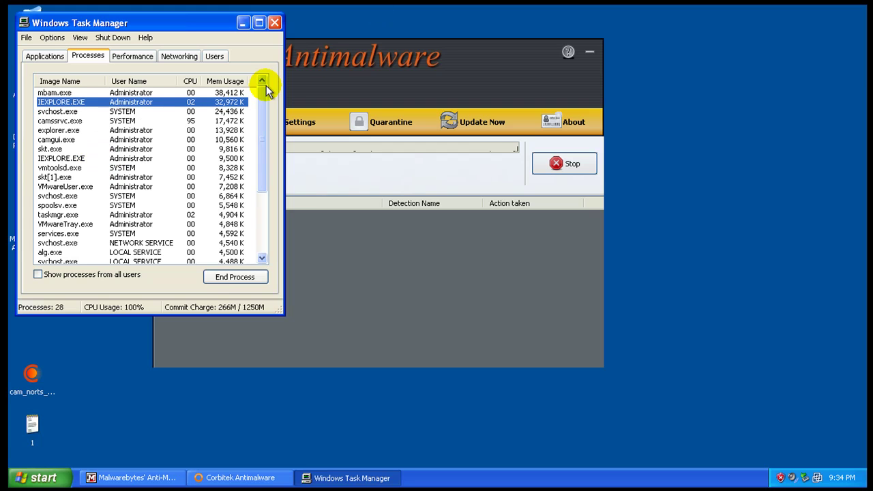
pyautogui.click(140, 185)
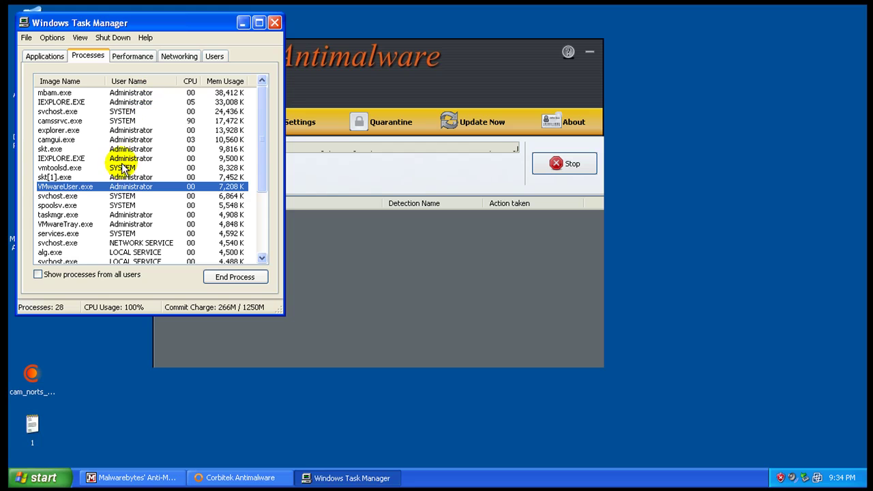
pyautogui.click(130, 121)
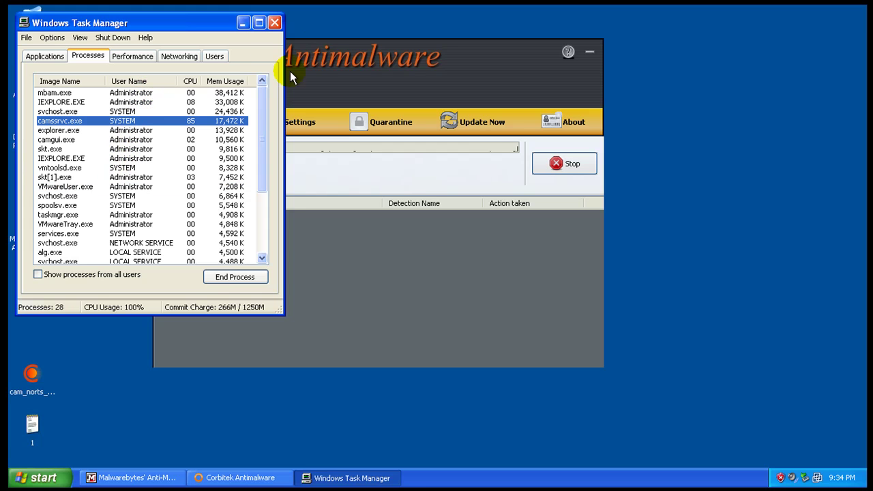
pyautogui.click(275, 23)
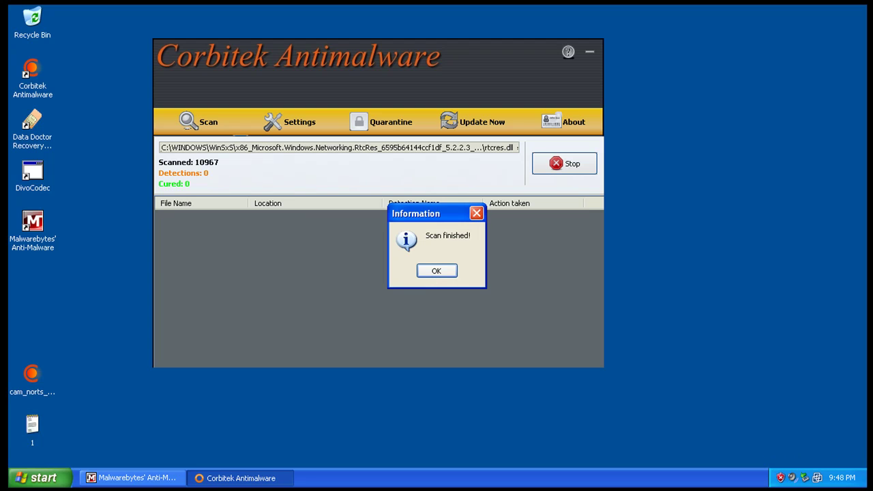
# Dismiss the finished Corbitek scan's message, shift its window aside and show the Malwarebytes scan results from the start of the list
pyautogui.click(437, 271)
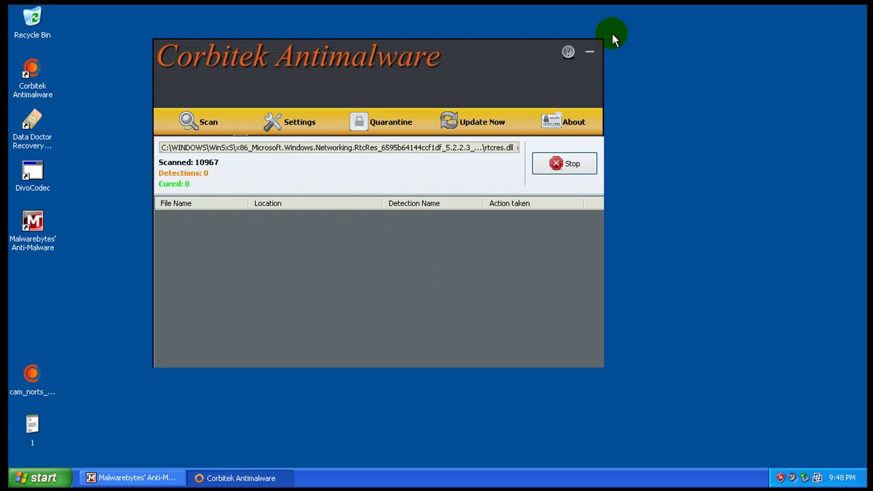
pyautogui.moveTo(533, 80)
pyautogui.mouseDown()
pyautogui.moveTo(525, 107)
pyautogui.moveTo(666, 91)
pyautogui.moveTo(530, 80)
pyautogui.mouseUp()
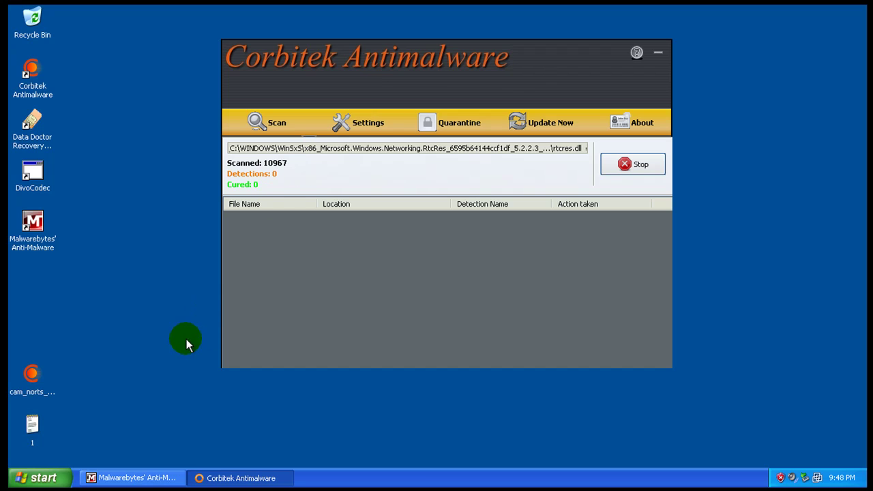
pyautogui.moveTo(146, 478); pyautogui.dragTo(316, 230)
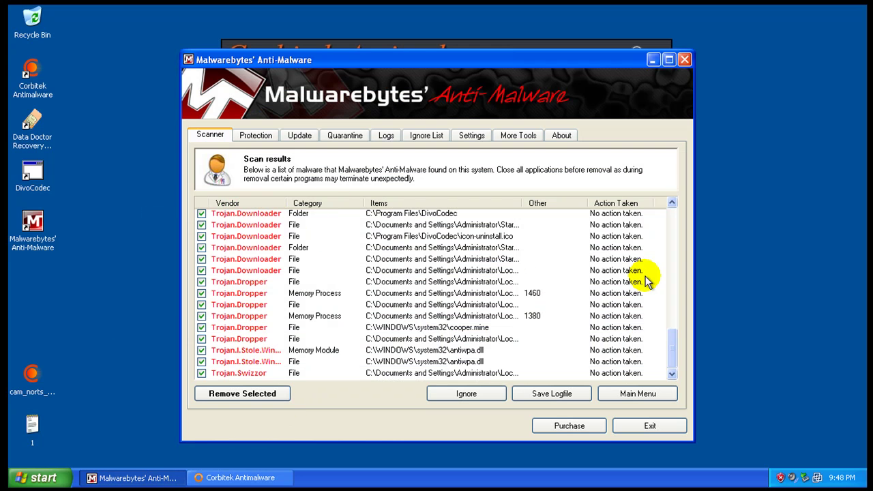
pyautogui.moveTo(671, 358); pyautogui.dragTo(678, 230)
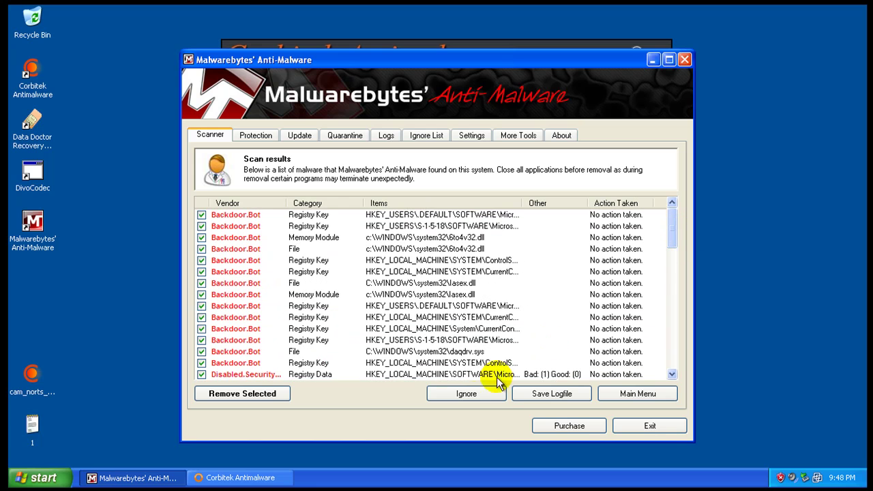
# Remove all the selected Malwarebytes detections and put the Corbitek Antimalware window away
pyautogui.click(282, 392)
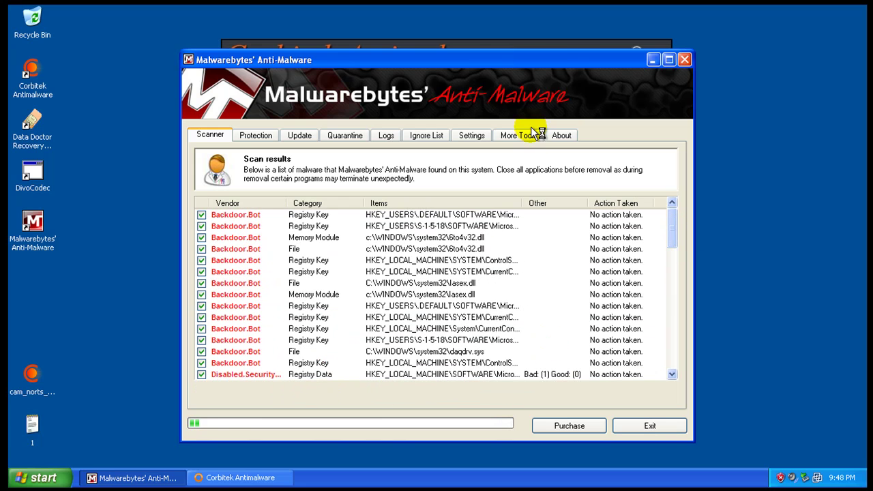
pyautogui.click(561, 44)
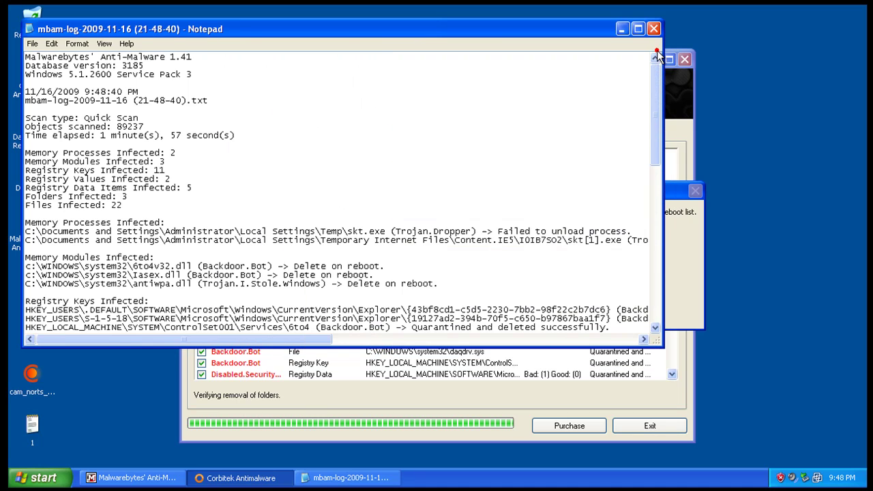
pyautogui.click(657, 52)
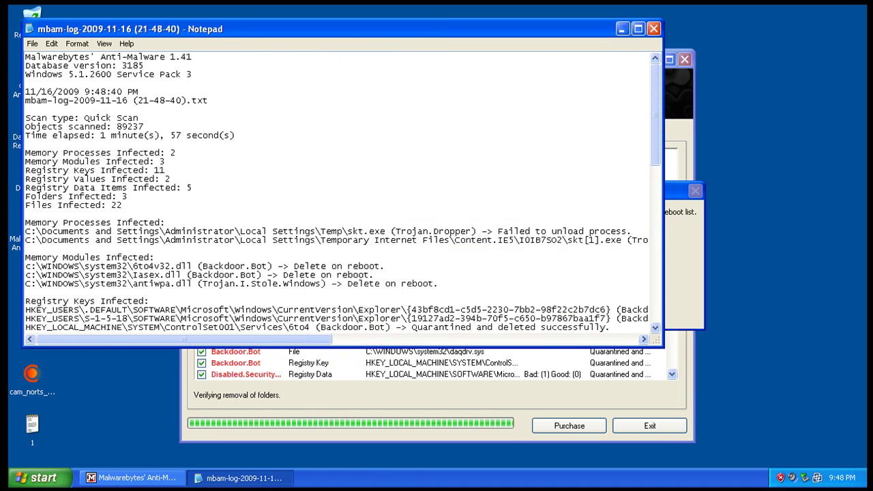